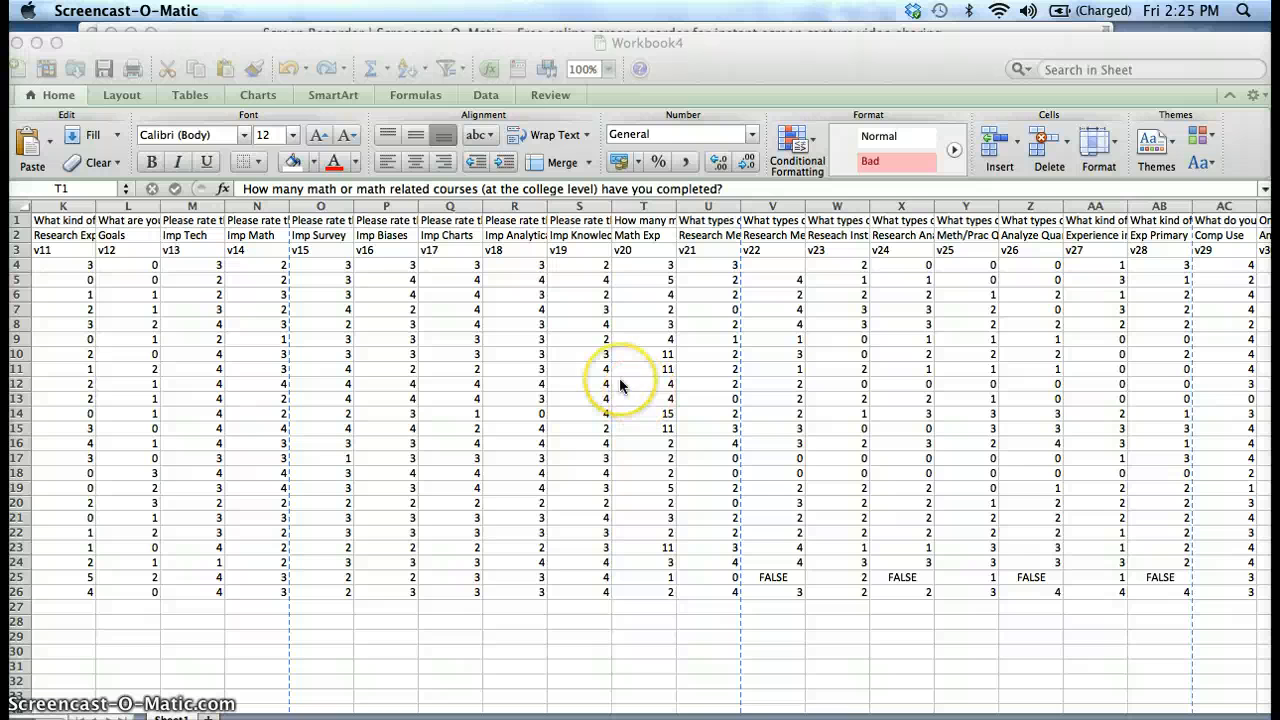
- Examine the column headers from the Math Exp column across to the Algebra and other course-experience columns
click(708, 228)
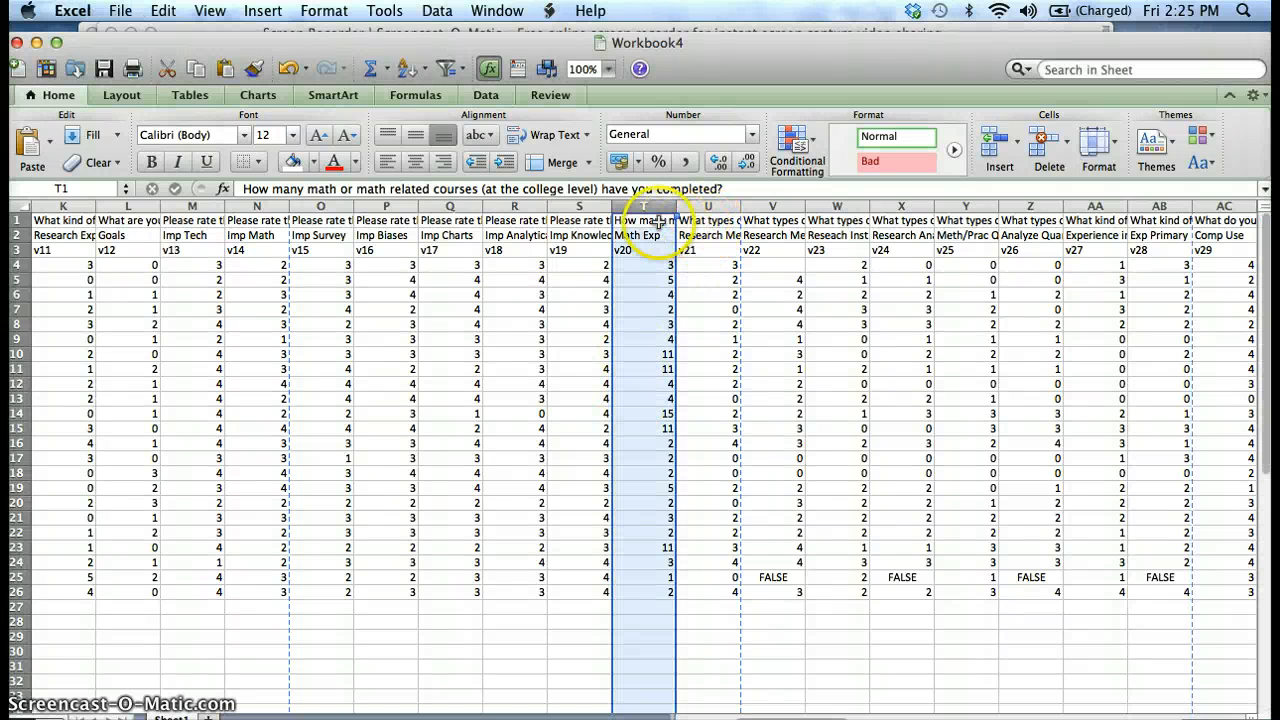
click(697, 222)
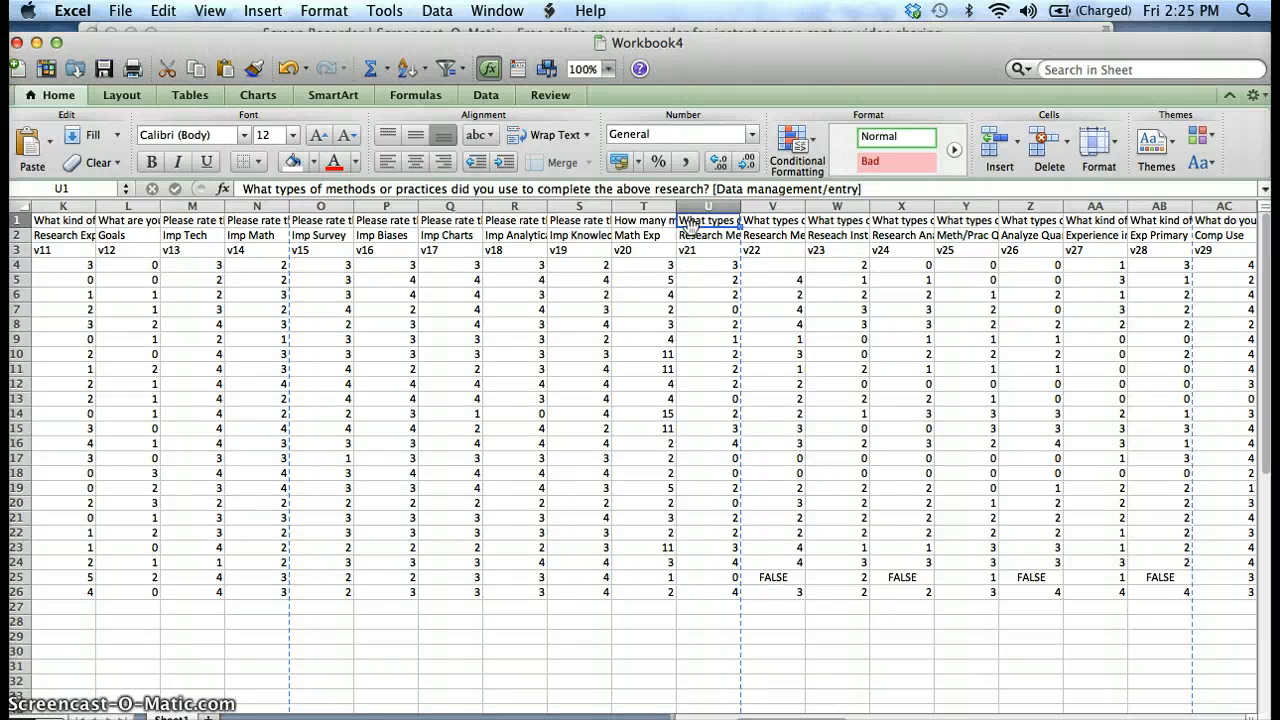
click(660, 222)
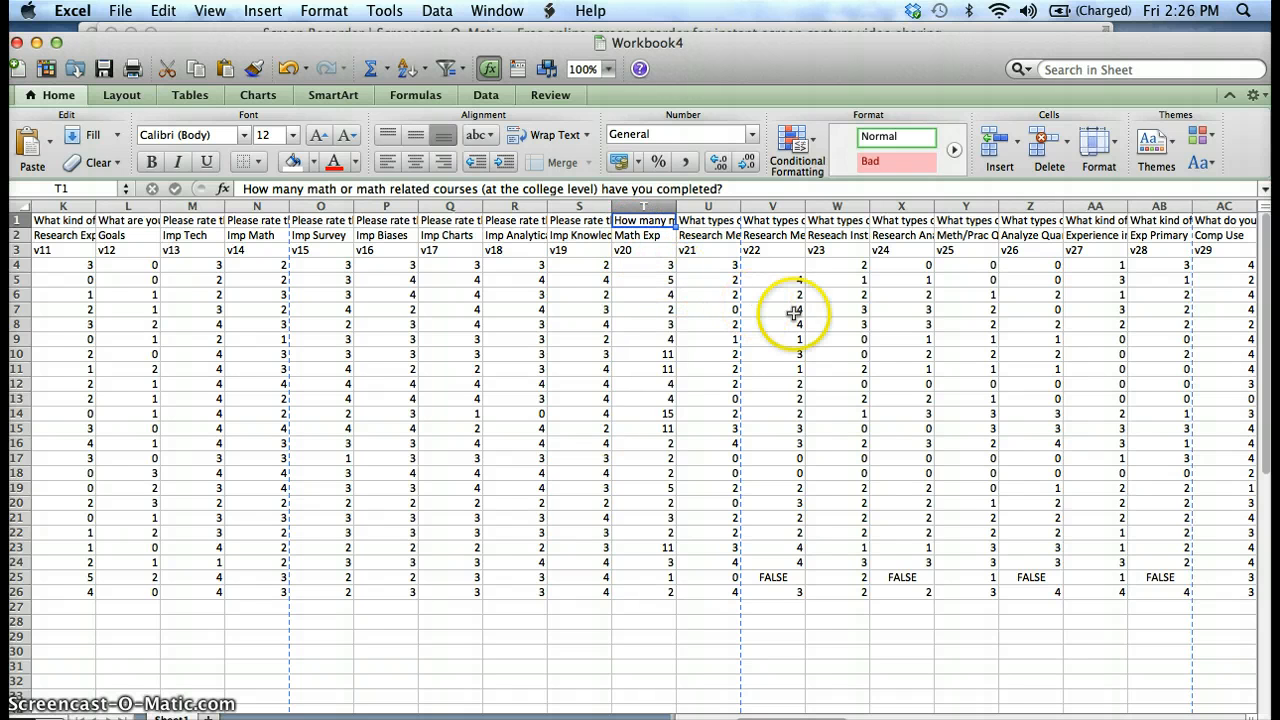
scroll(793, 313, right, 5)
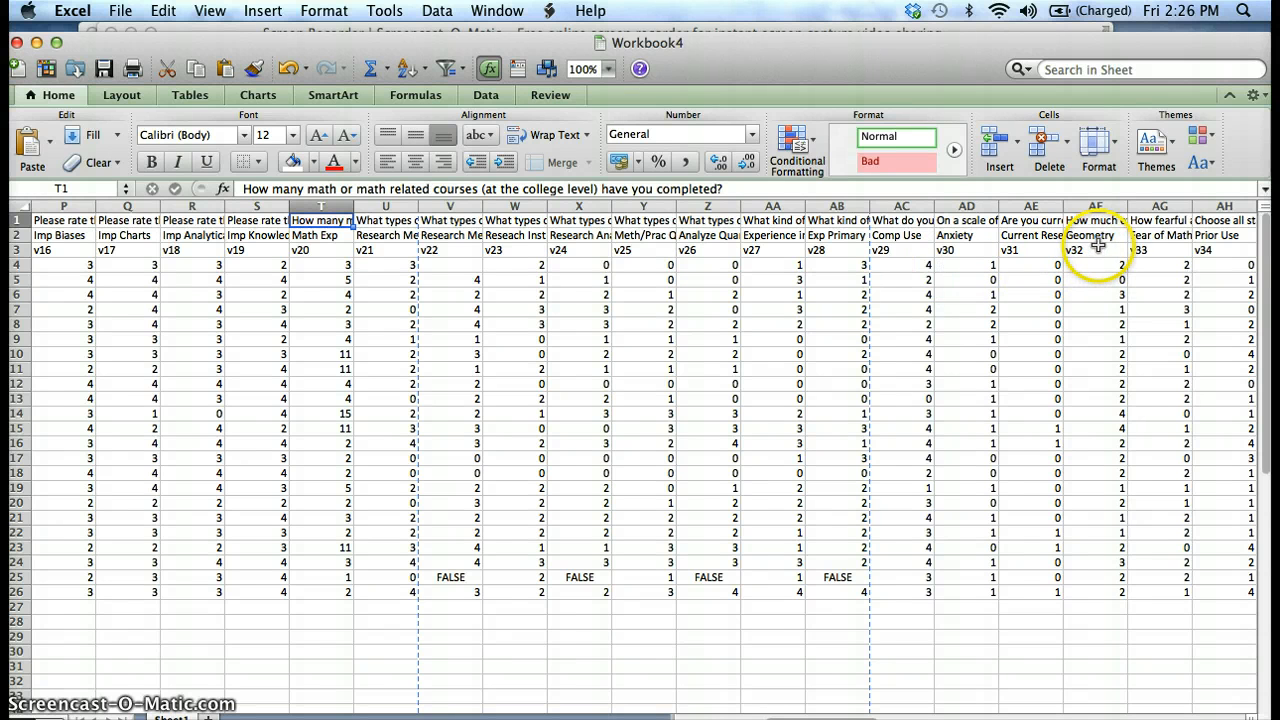
scroll(1105, 250, right, 2)
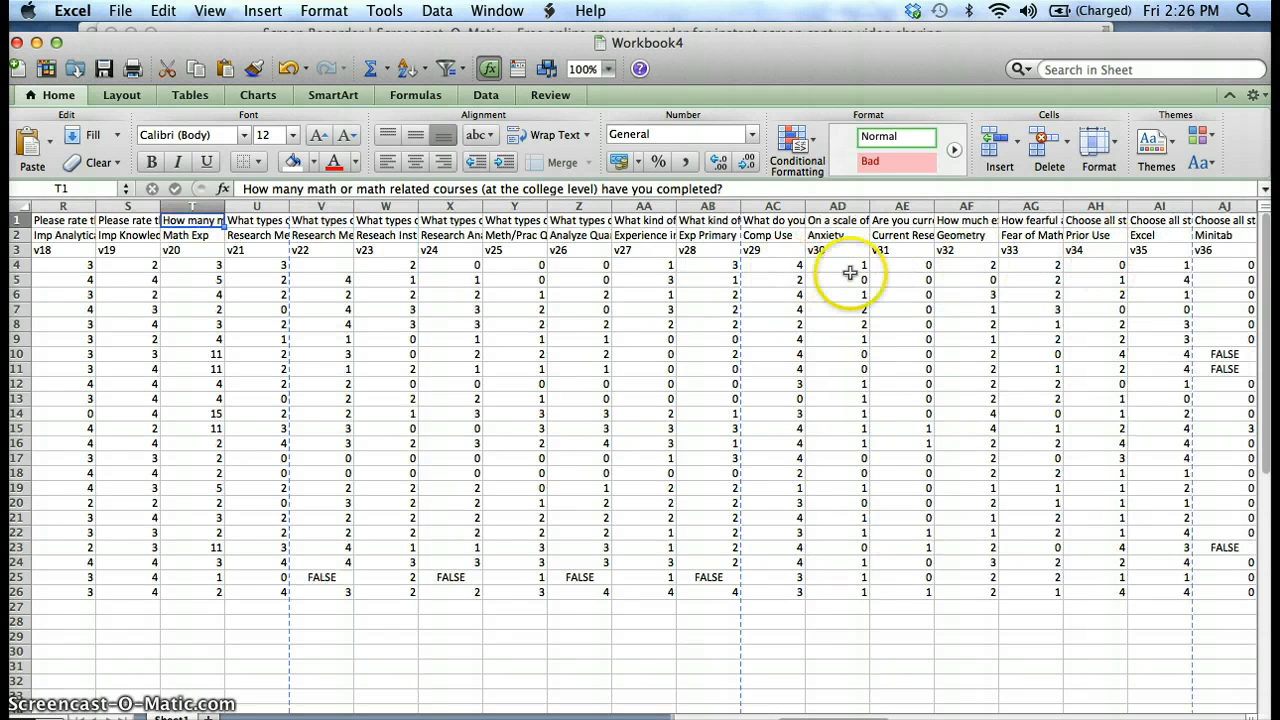
scroll(974, 272, right, 6)
scroll(974, 272, right, 12)
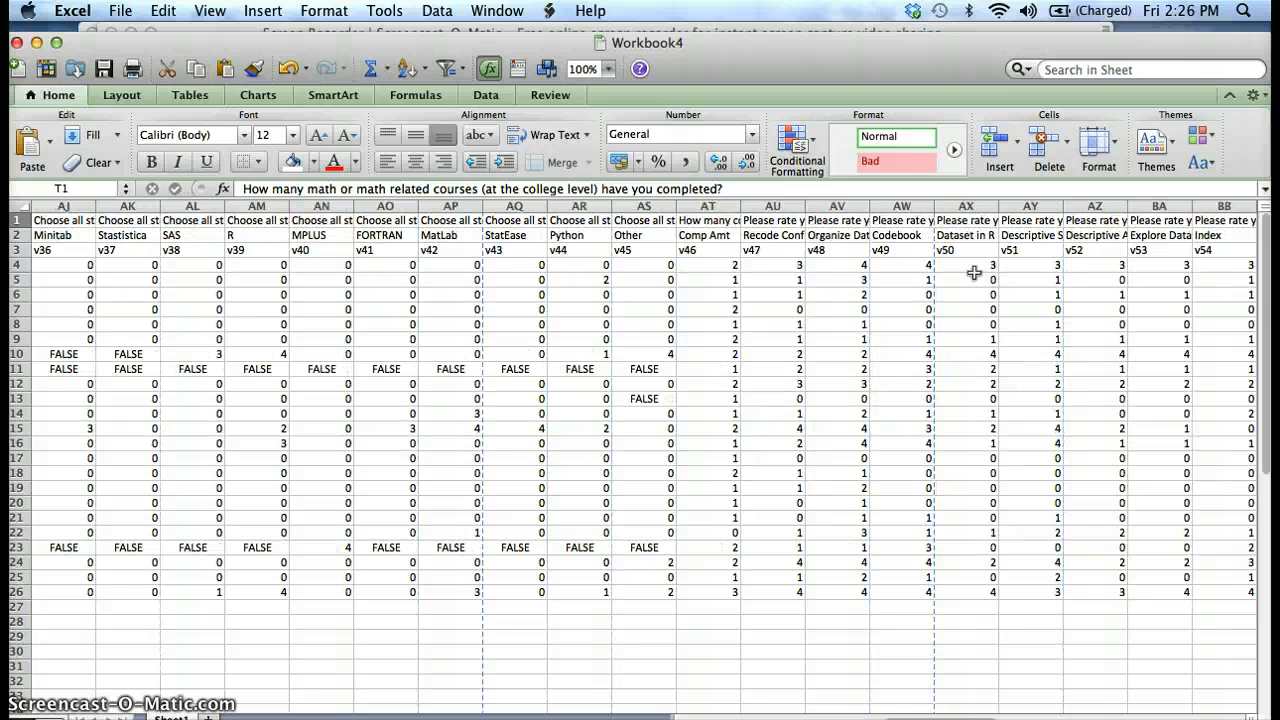
scroll(974, 272, right, 6)
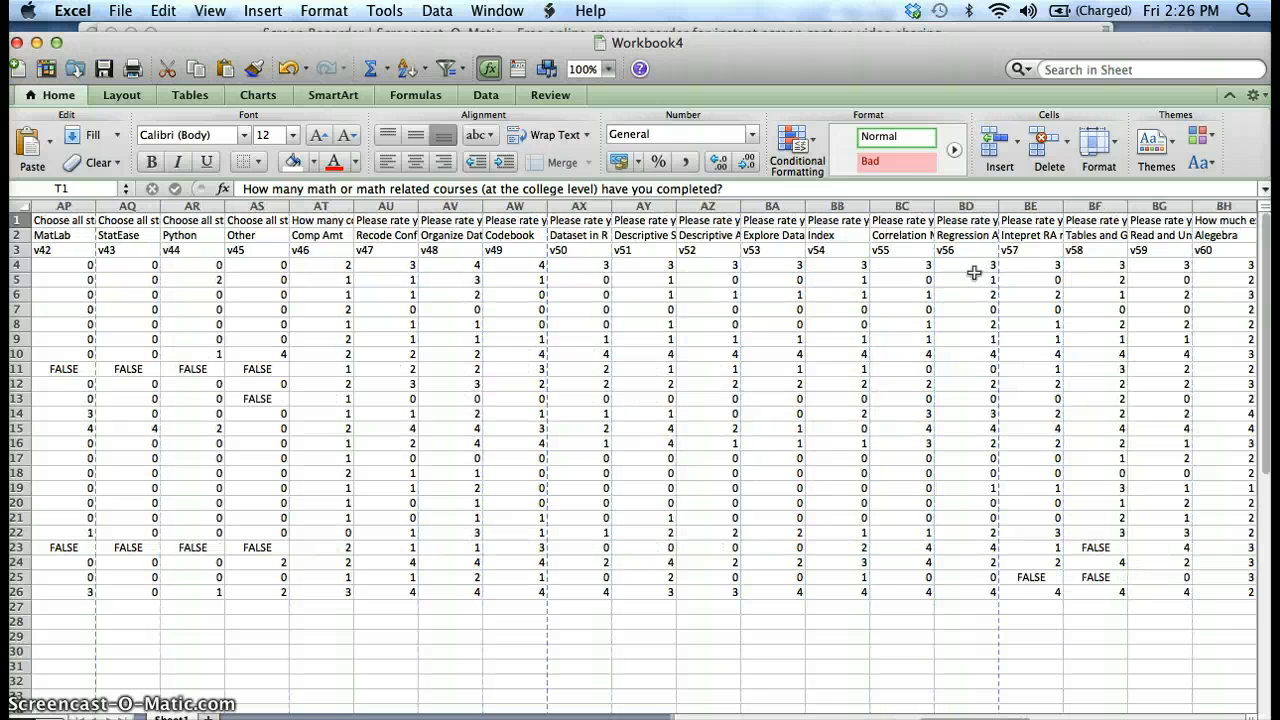
scroll(974, 272, right, 4)
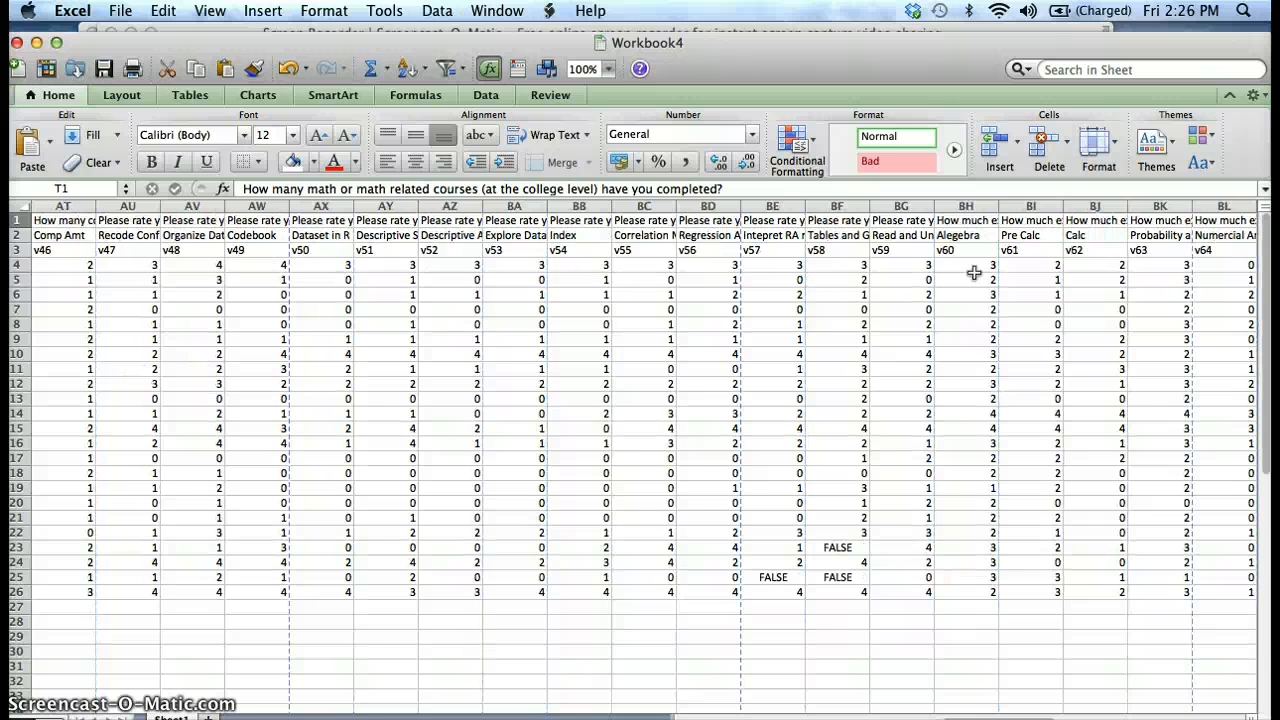
click(963, 234)
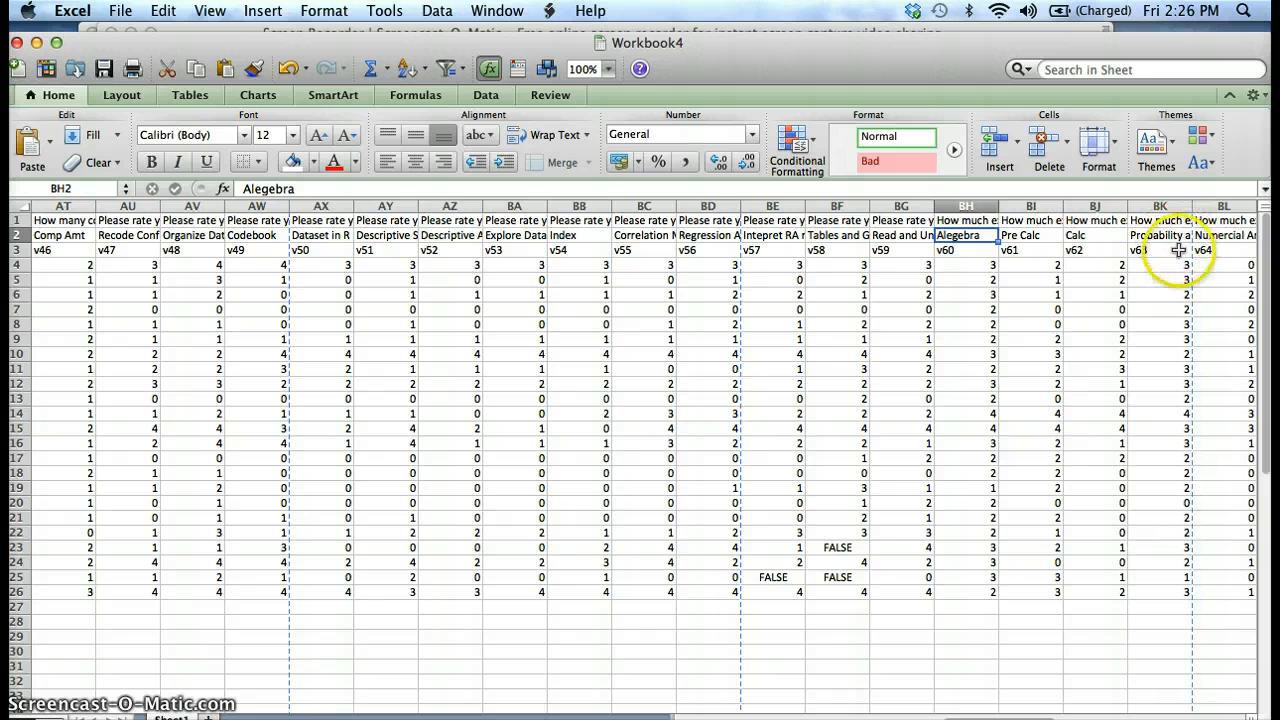
scroll(1180, 250, right, 1)
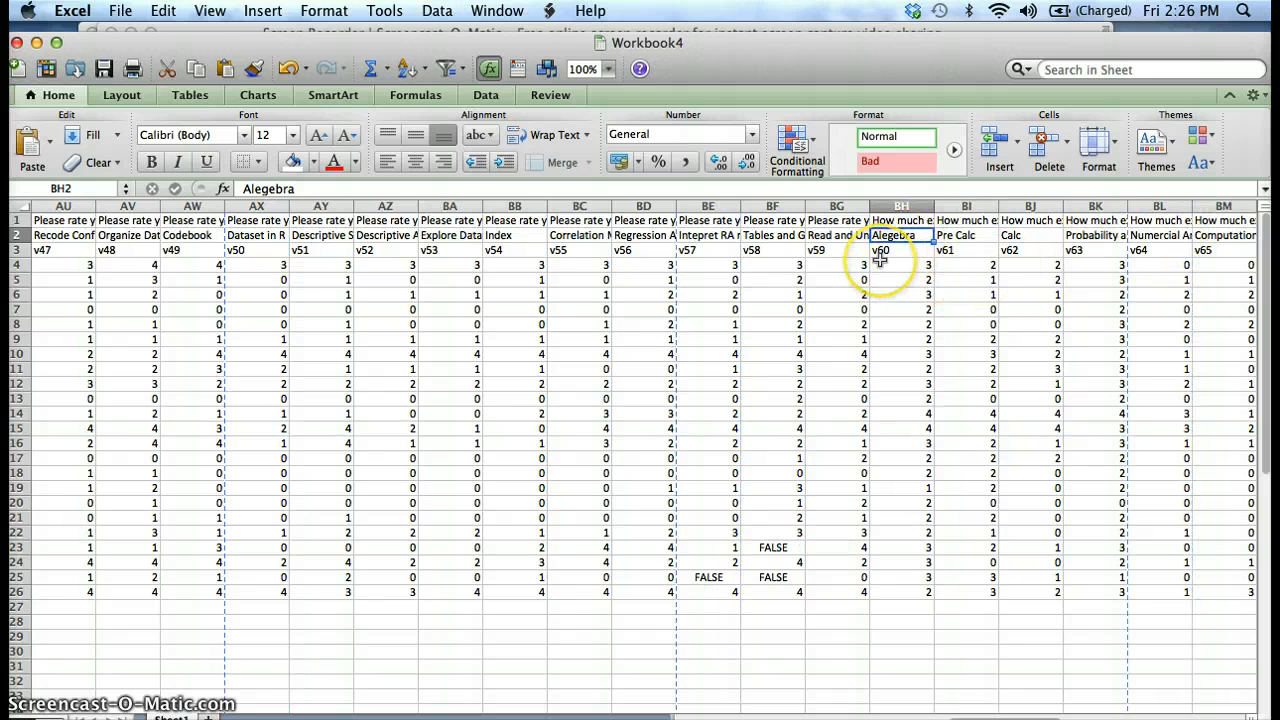
- Copy the entire Math Exp column (column T, v20)
scroll(879, 258, left, 15)
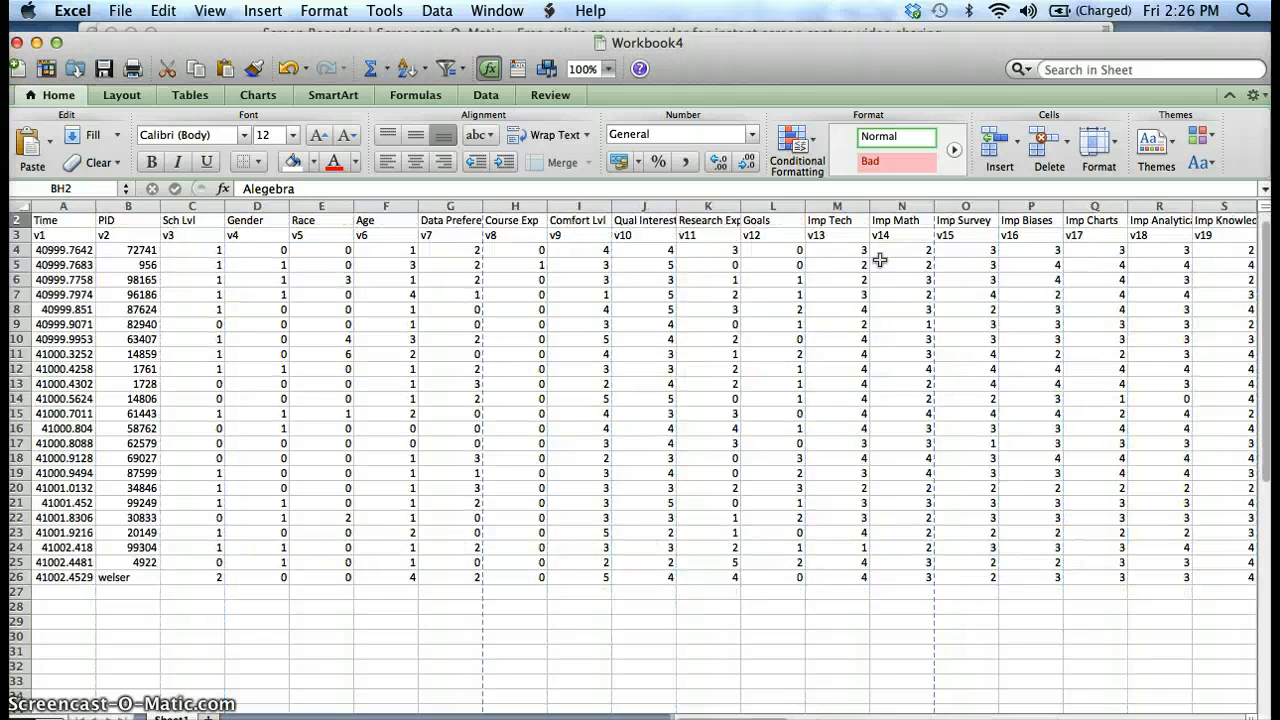
scroll(879, 258, right, 8)
scroll(879, 258, left, 9)
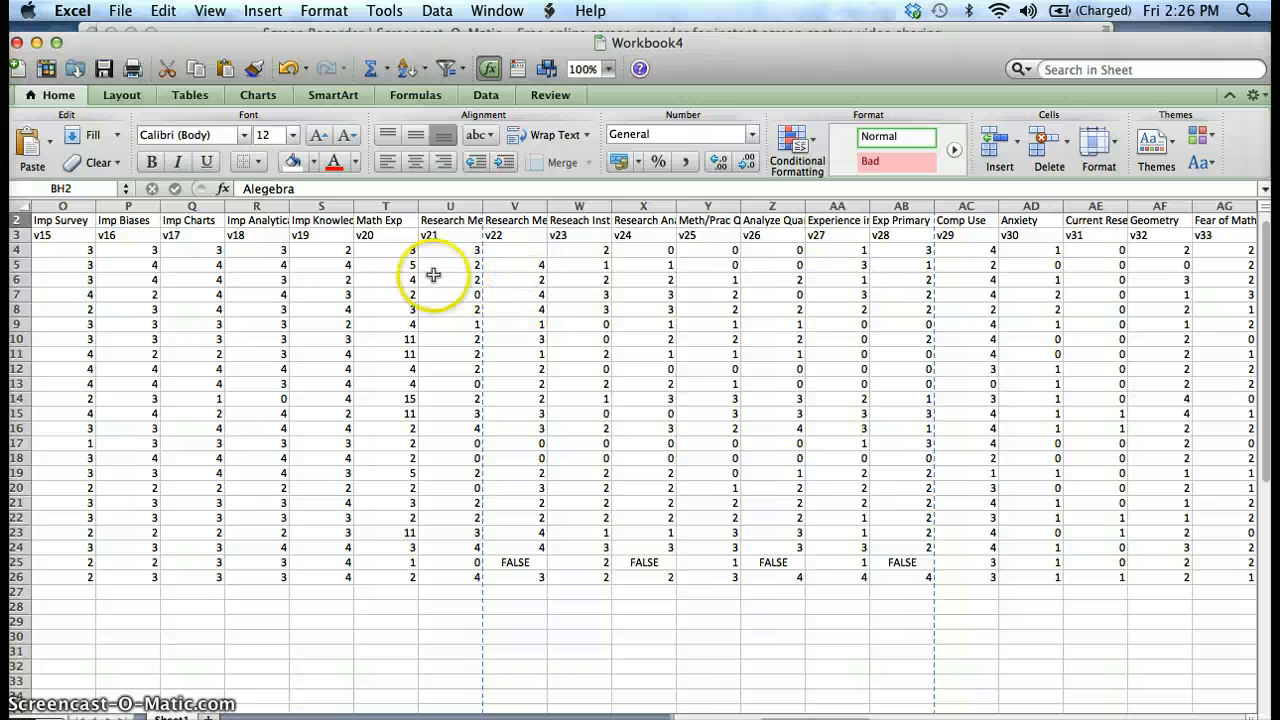
click(387, 241)
click(380, 222)
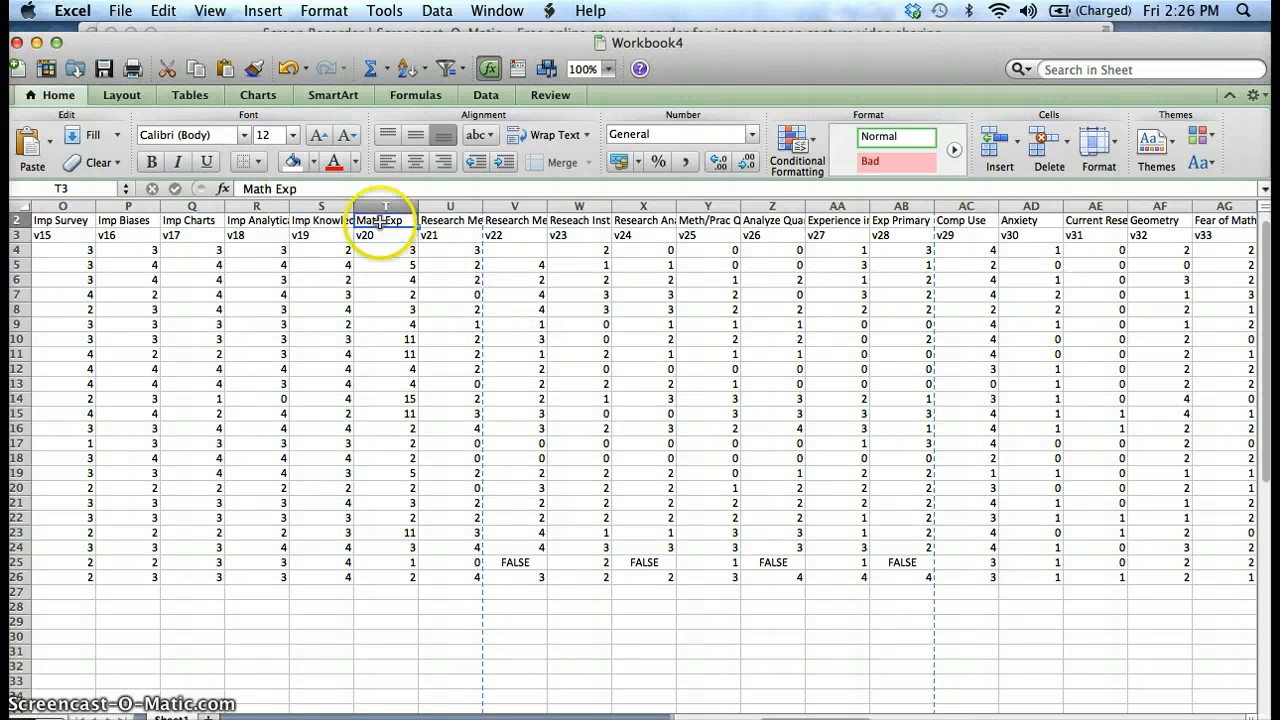
scroll(380, 223, up, 1)
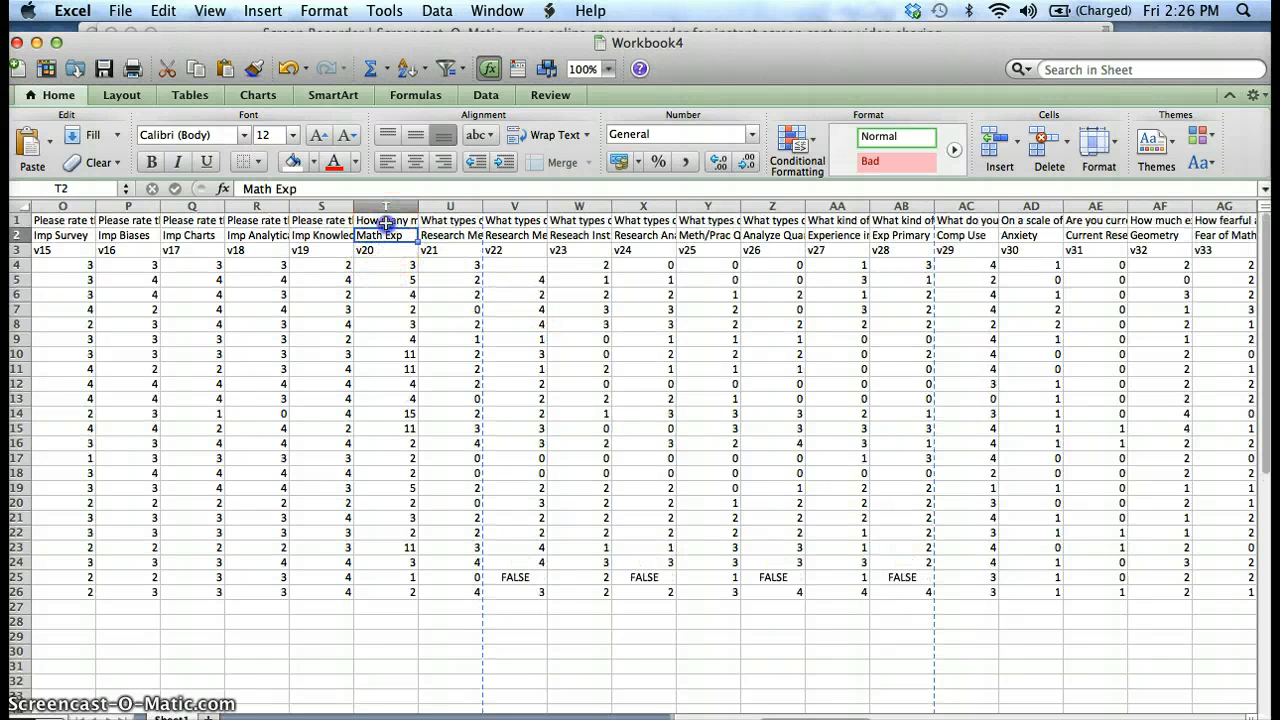
click(385, 222)
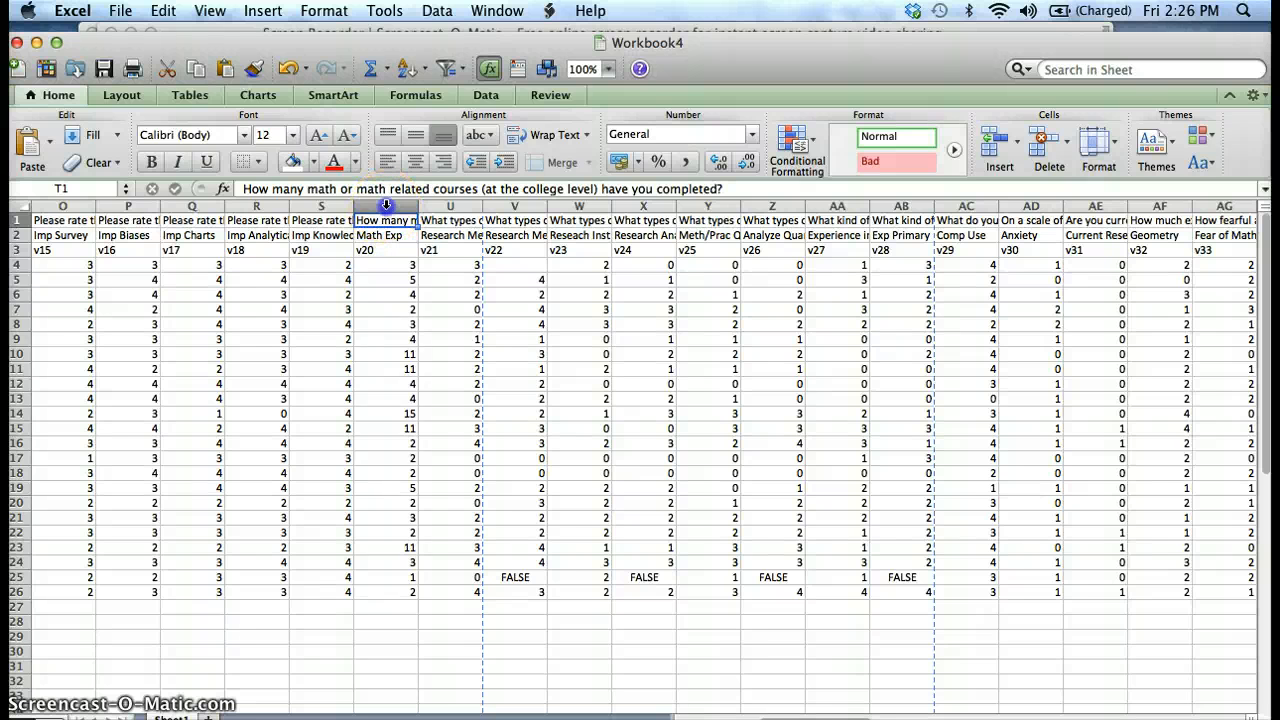
click(386, 205)
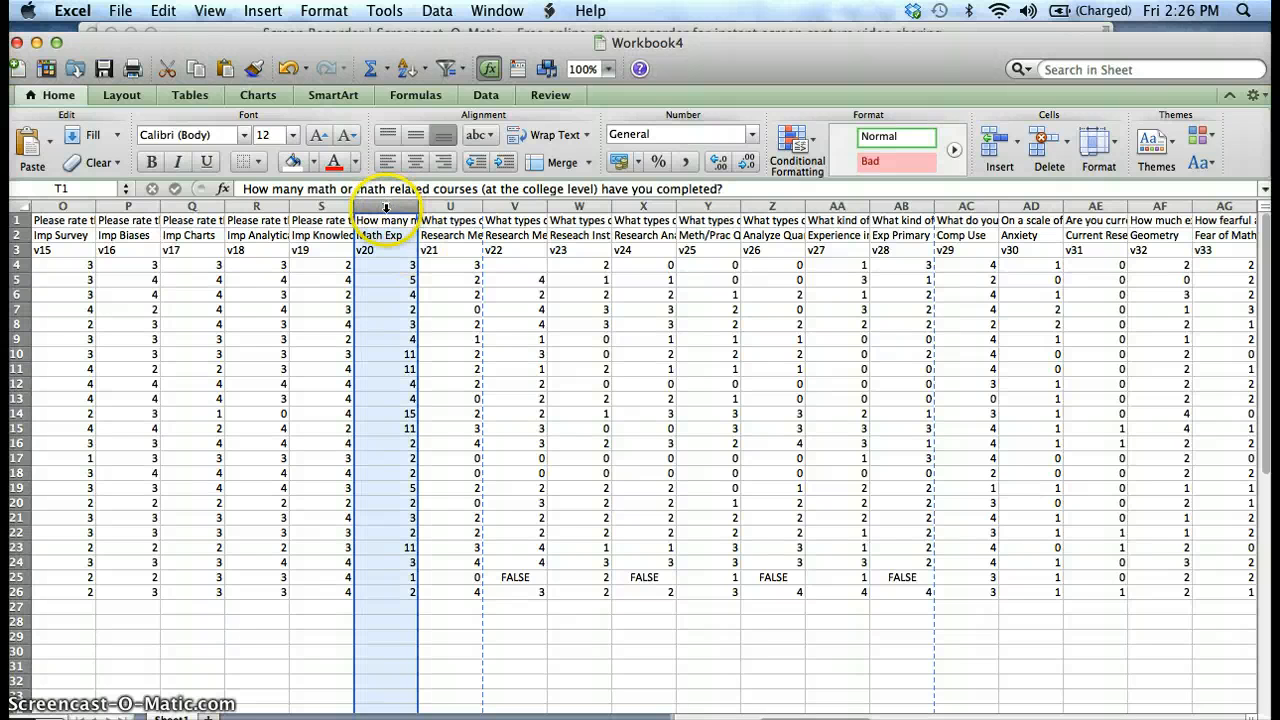
right_click(386, 207)
click(423, 234)
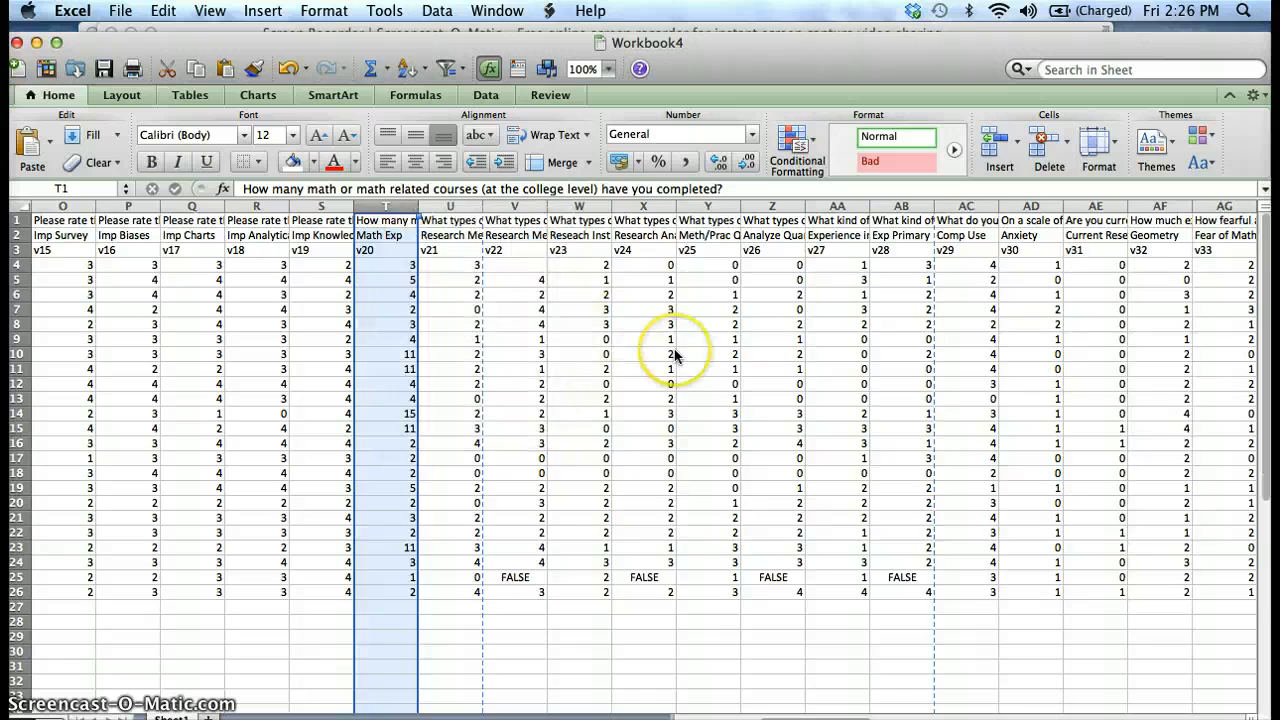
- Insert the copied Math Exp column directly before the Algebra column (v60) at column BH
scroll(675, 355, right, 20)
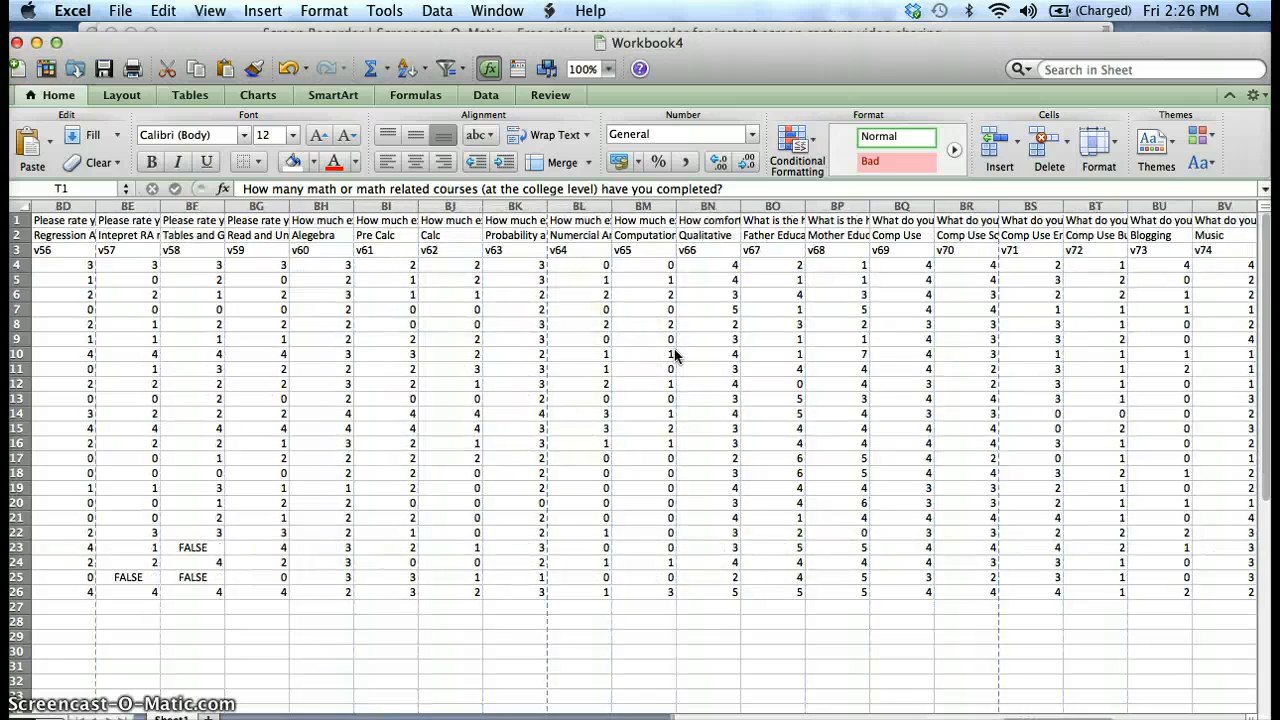
scroll(675, 355, right, 12)
scroll(675, 355, left, 8)
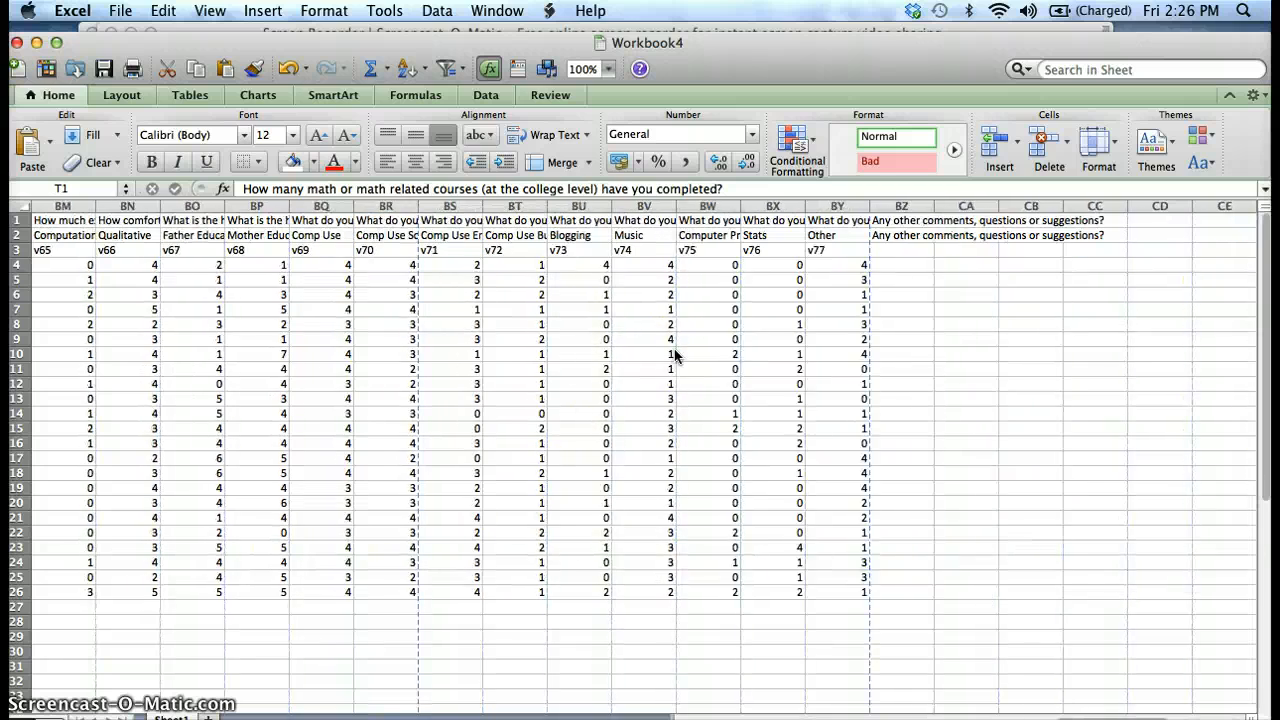
scroll(675, 355, left, 5)
scroll(676, 355, left, 3)
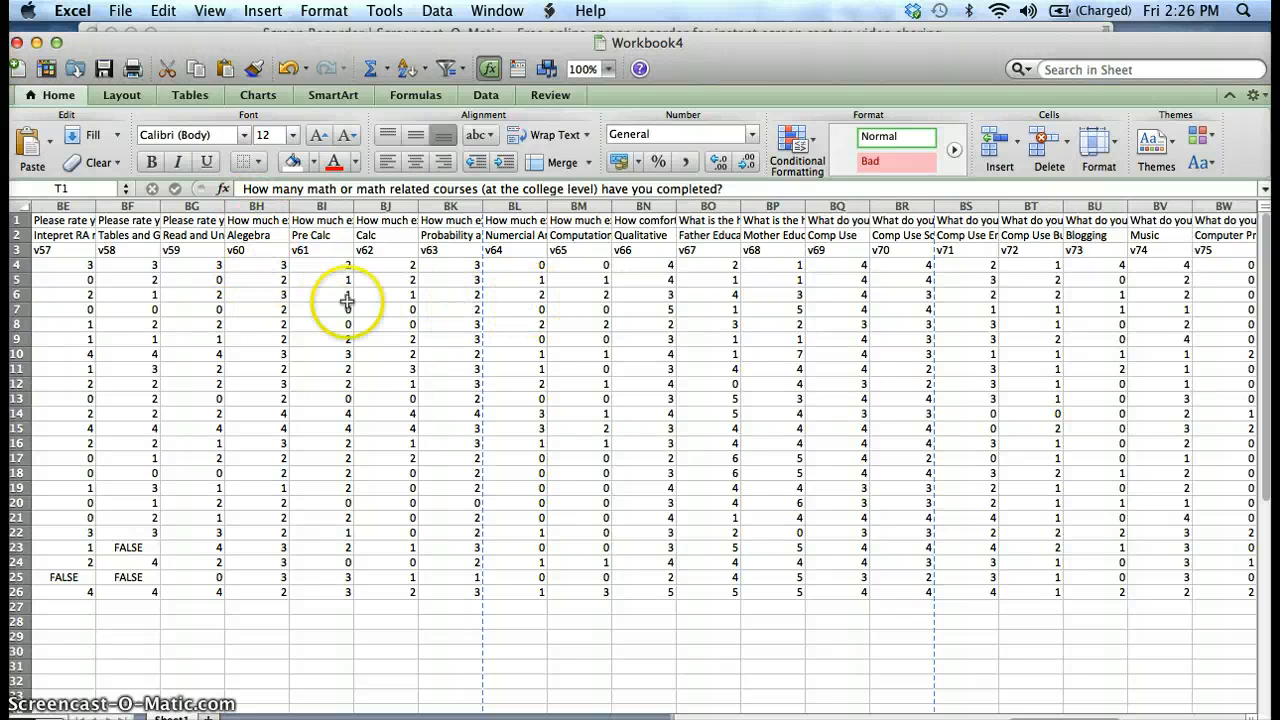
click(246, 206)
right_click(246, 206)
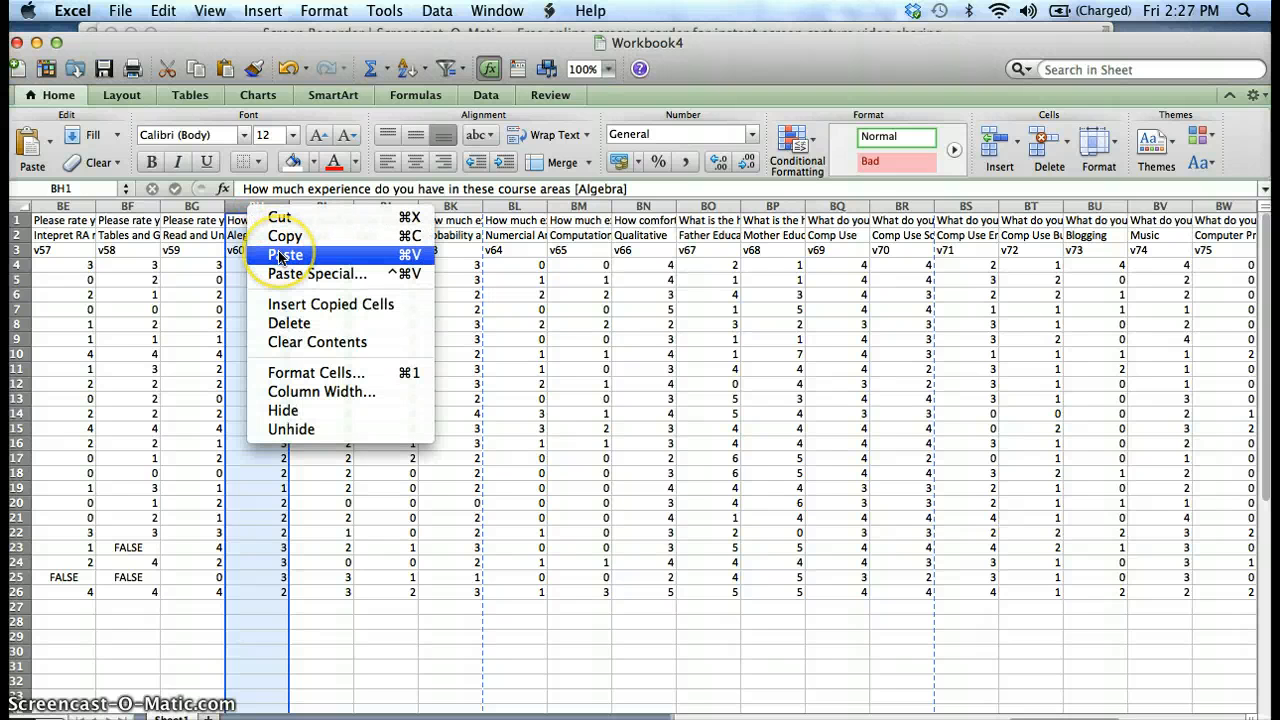
click(300, 310)
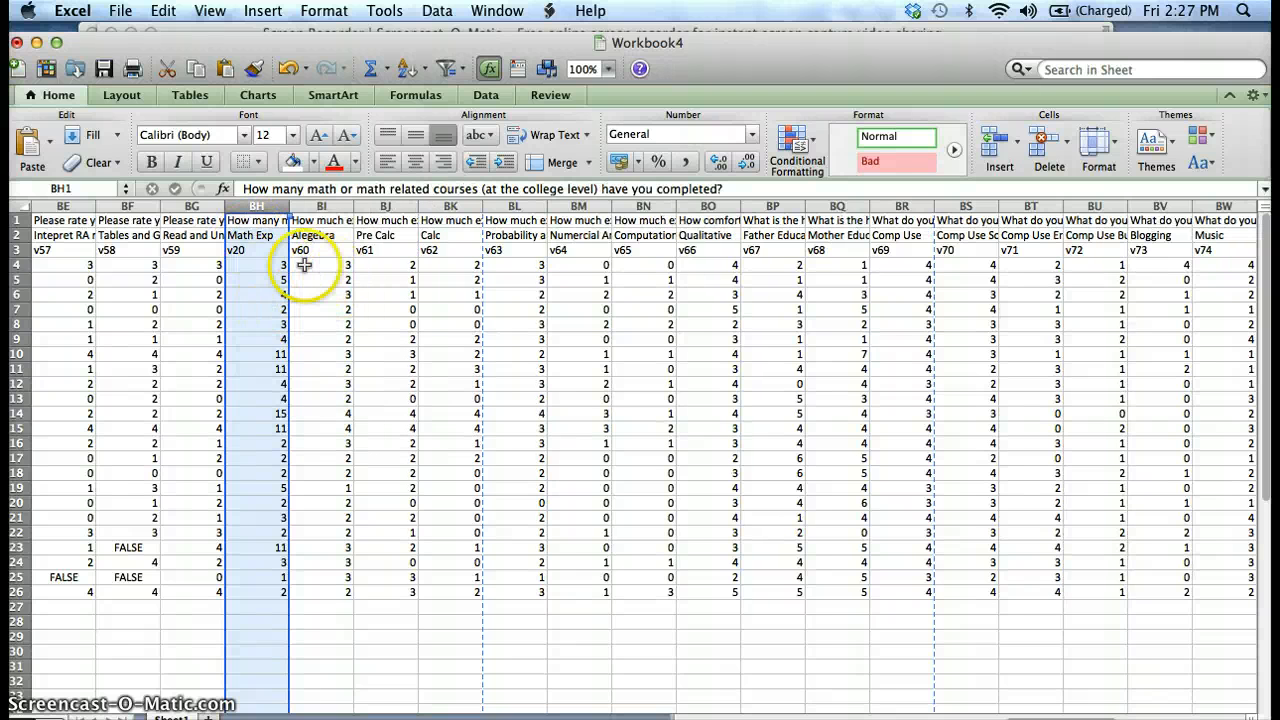
click(323, 312)
- Copy the entire Geometry course-experience column (column AF, v32)
scroll(263, 323, left, 7)
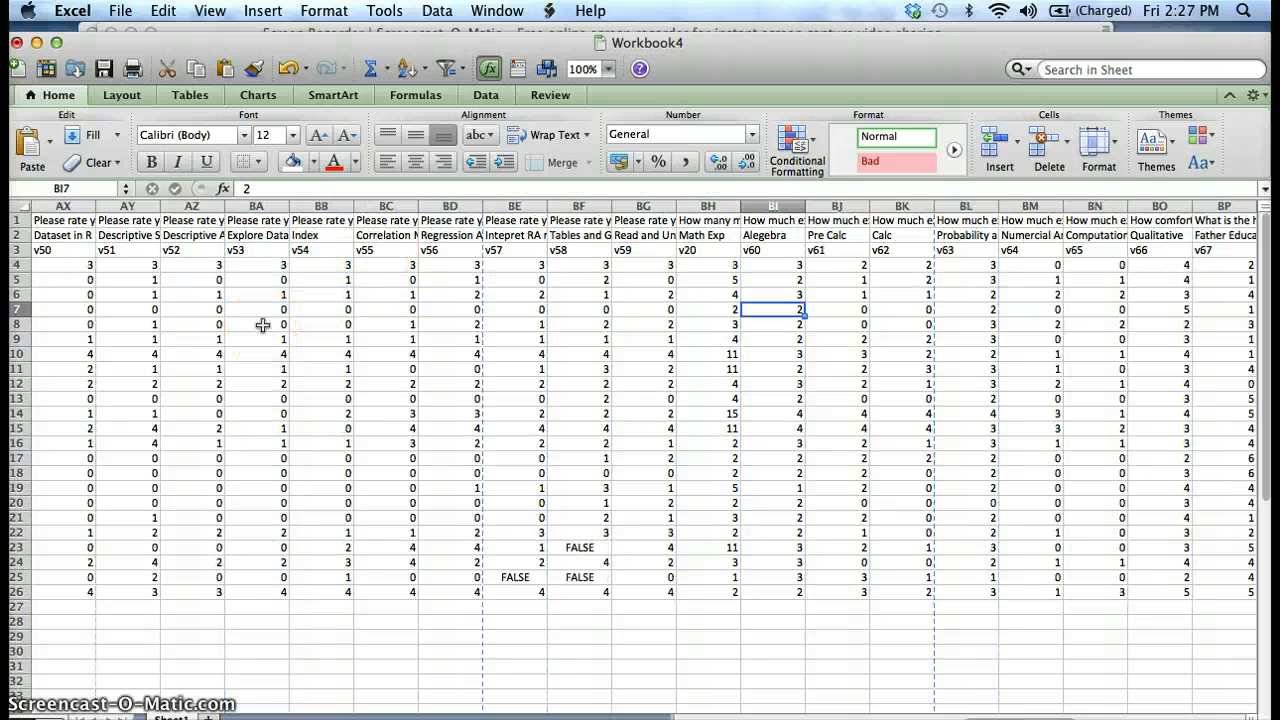
scroll(263, 323, left, 5)
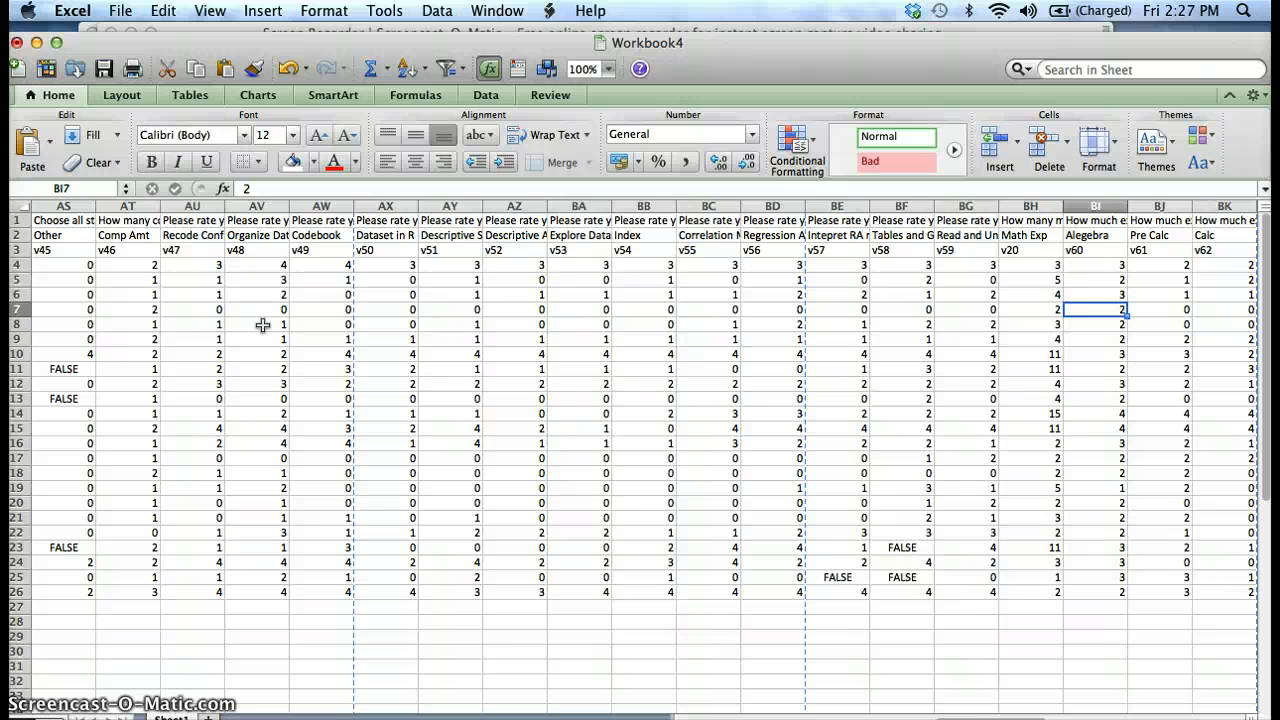
scroll(263, 323, left, 17)
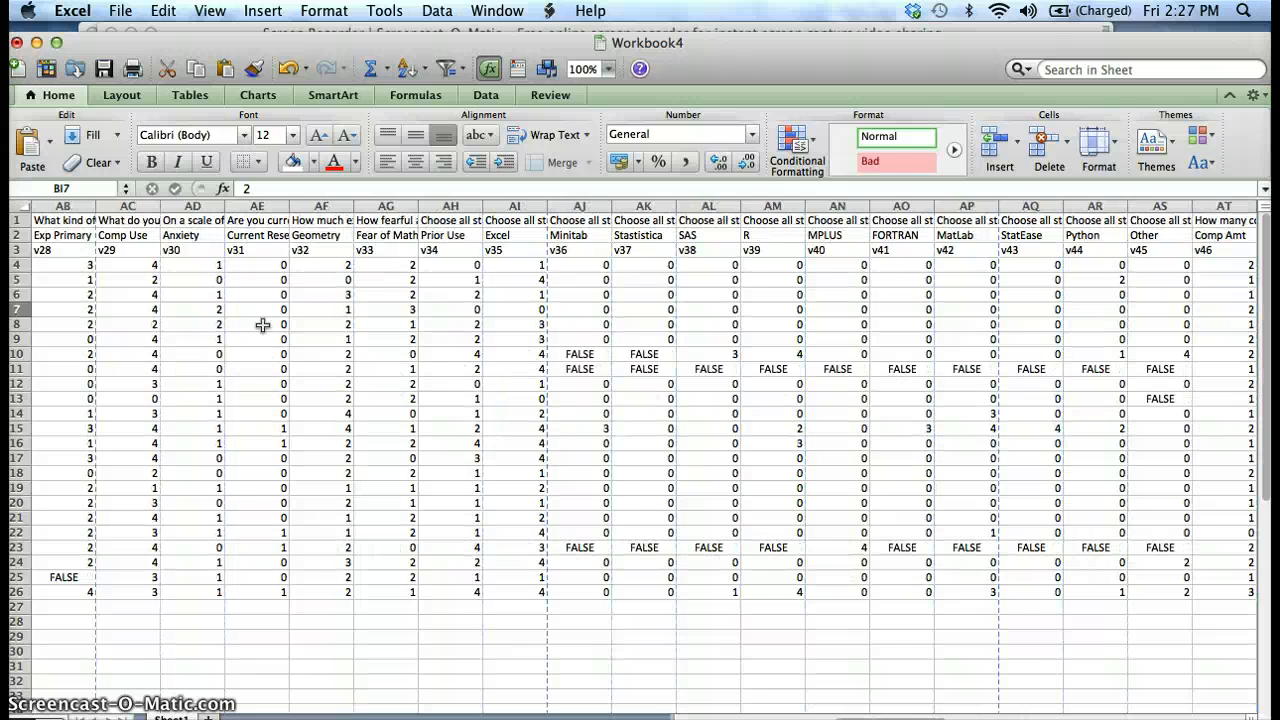
click(322, 235)
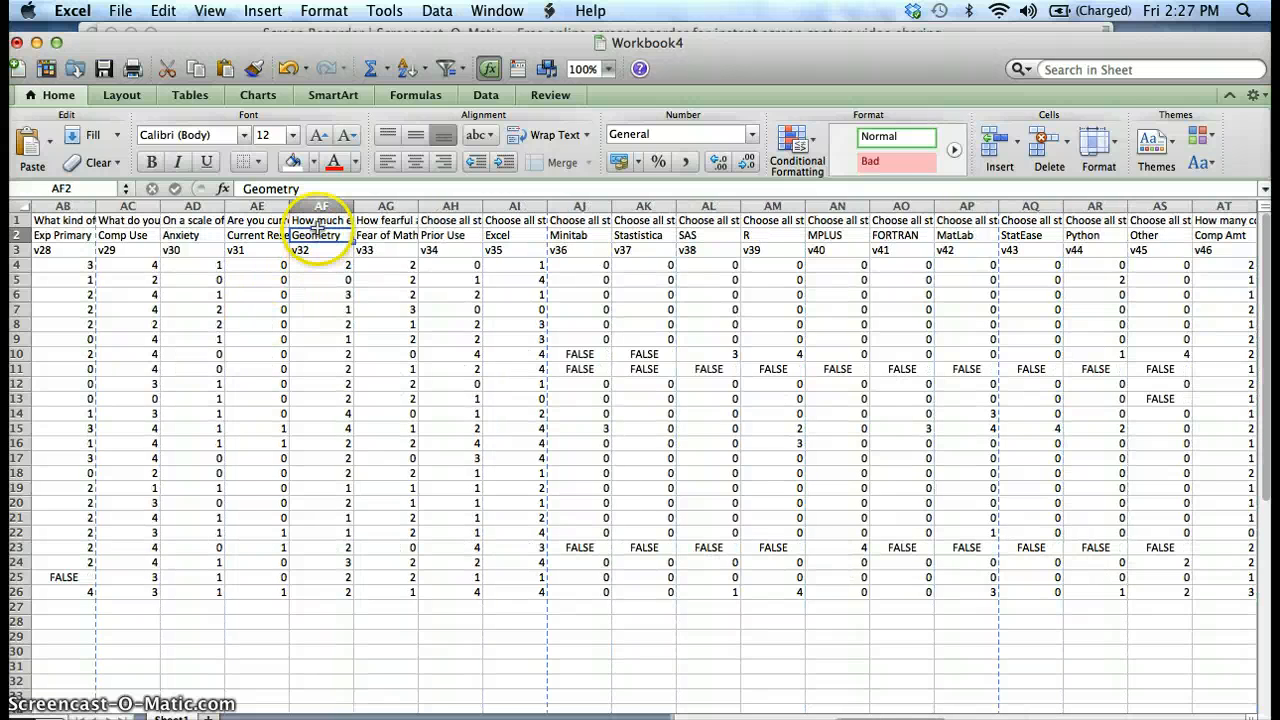
click(322, 220)
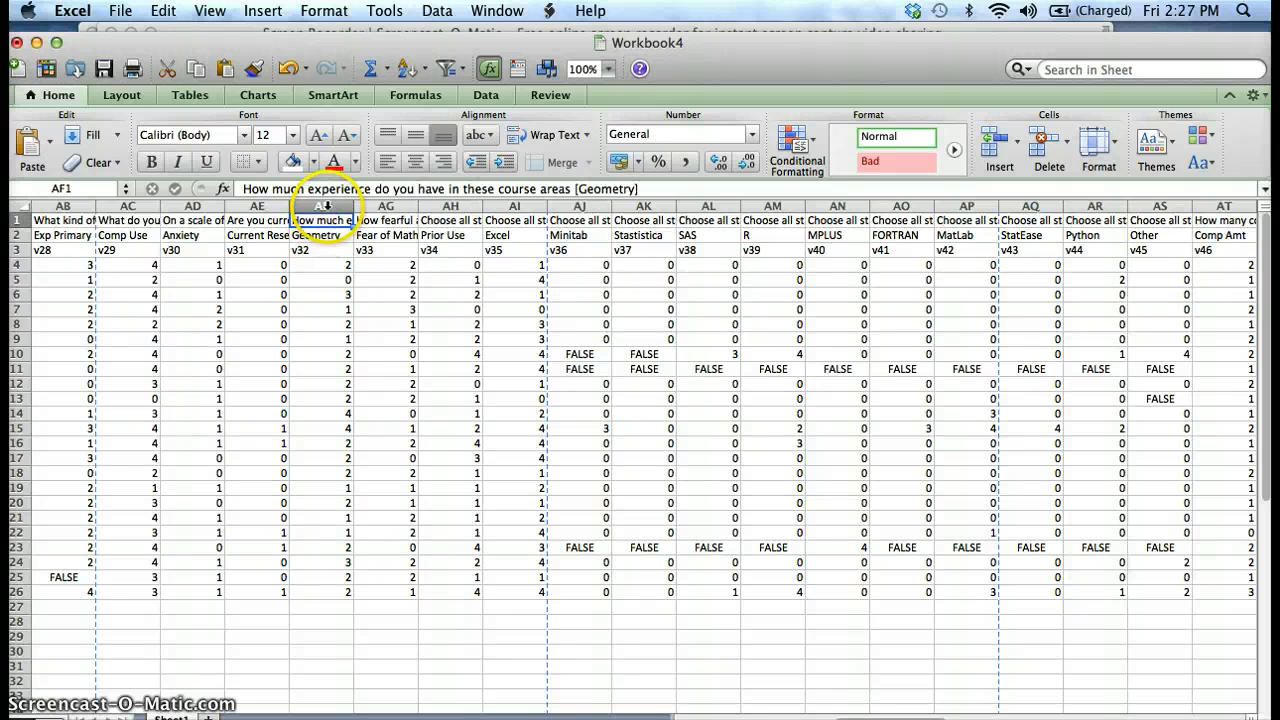
click(326, 206)
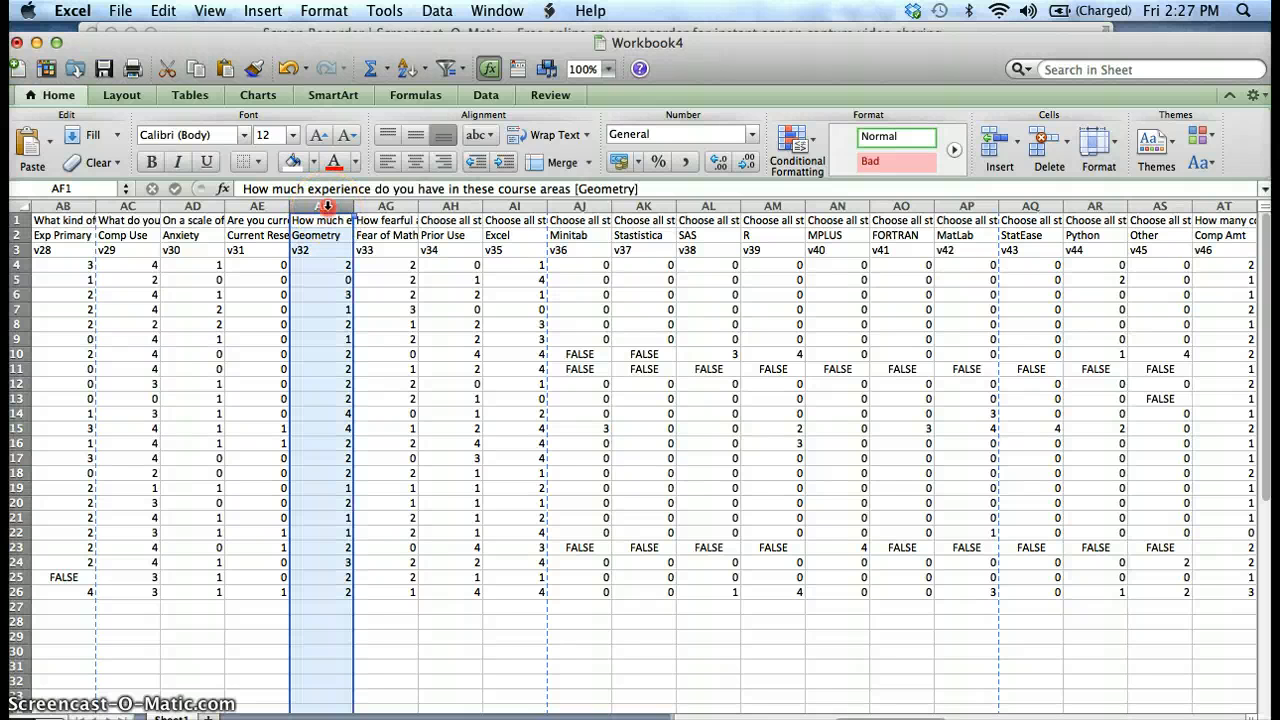
right_click(327, 206)
click(360, 239)
- Insert the copied Geometry column between the Math Exp copy and the Algebra column, at column BI
scroll(555, 326, right, 1)
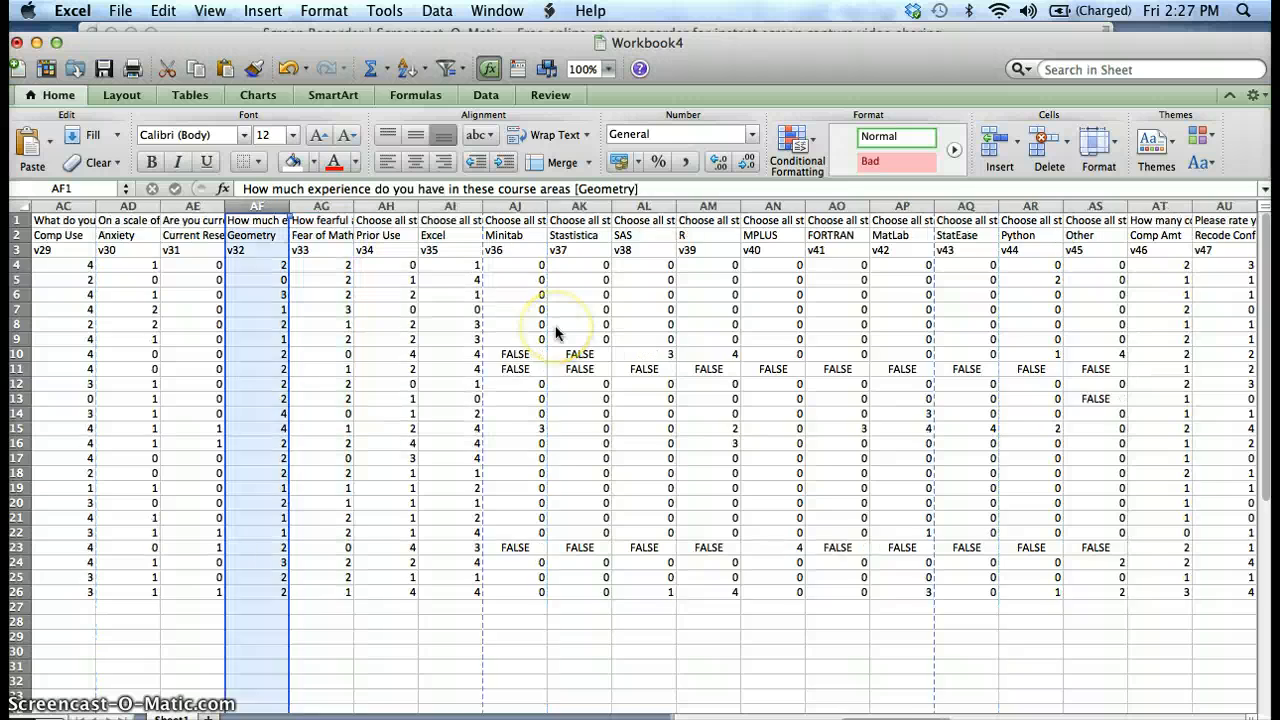
scroll(555, 326, right, 10)
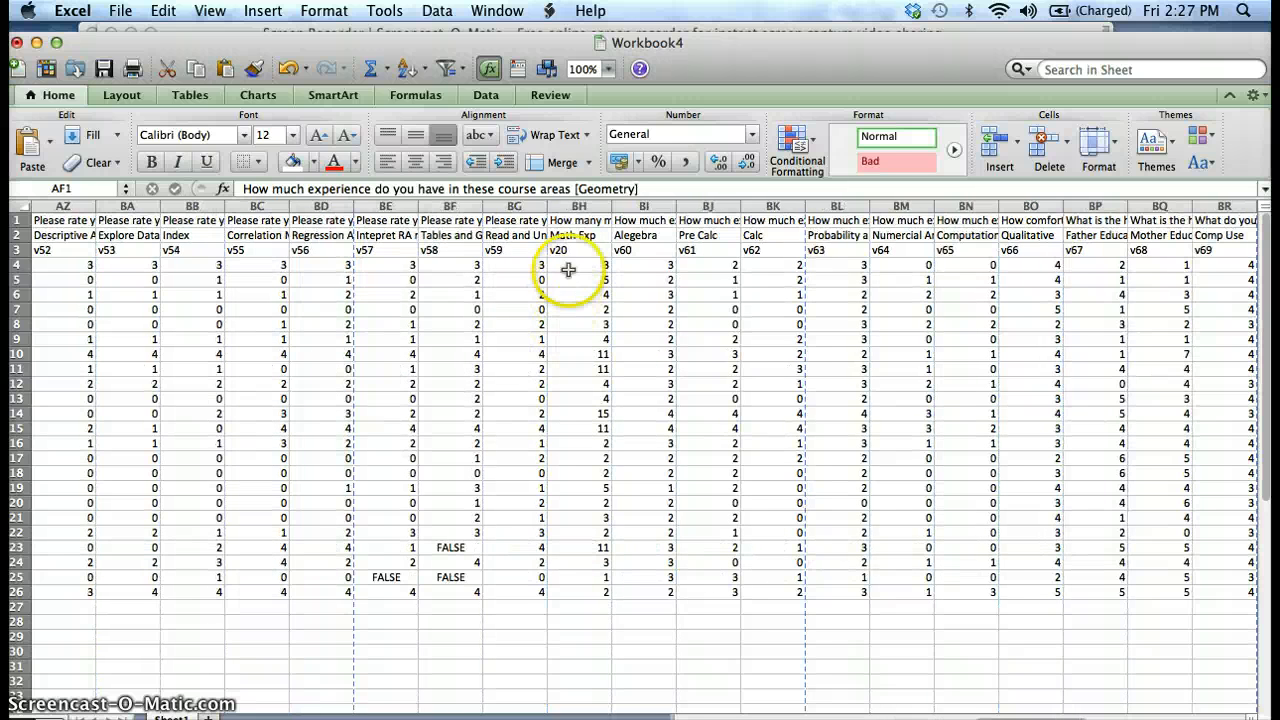
click(648, 206)
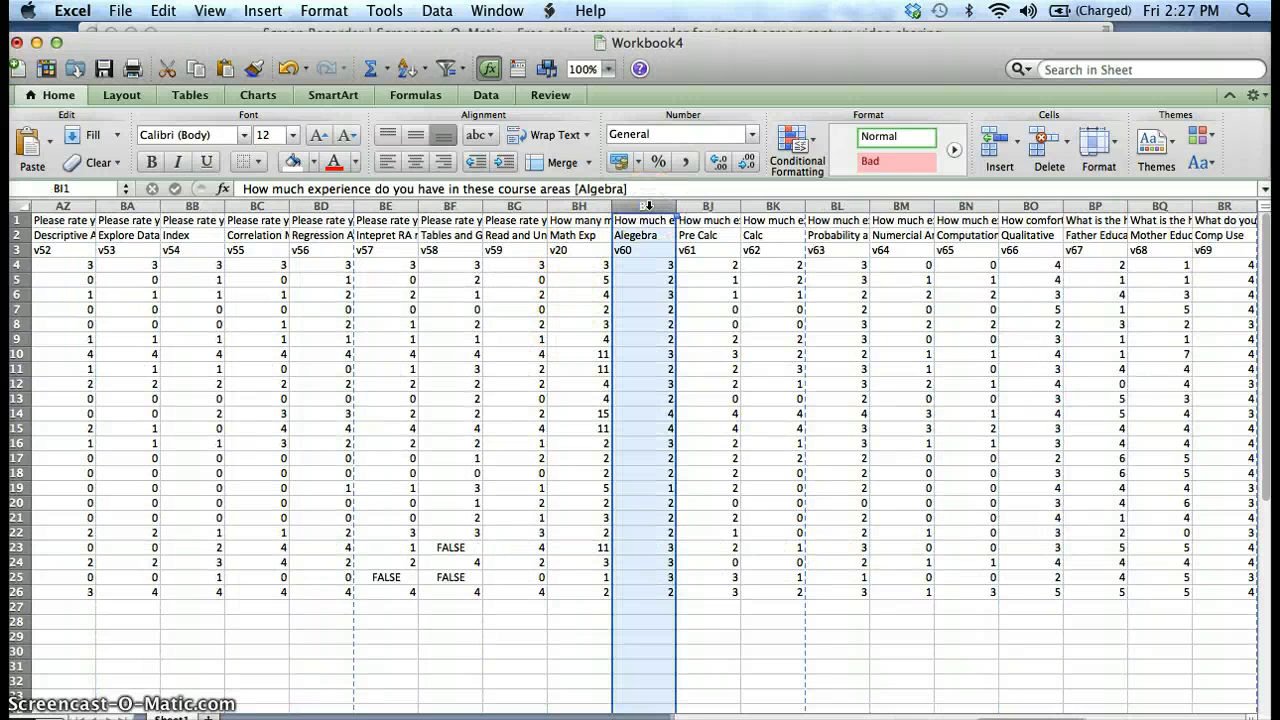
right_click(648, 206)
click(697, 311)
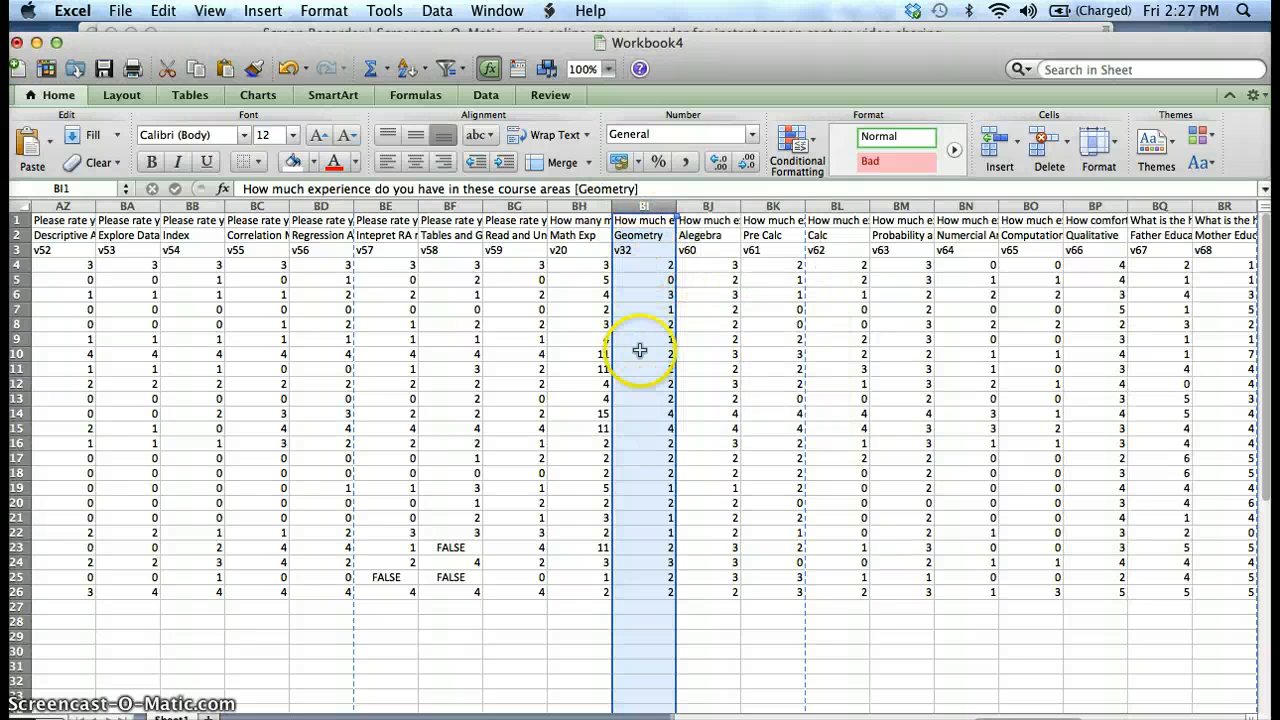
click(640, 349)
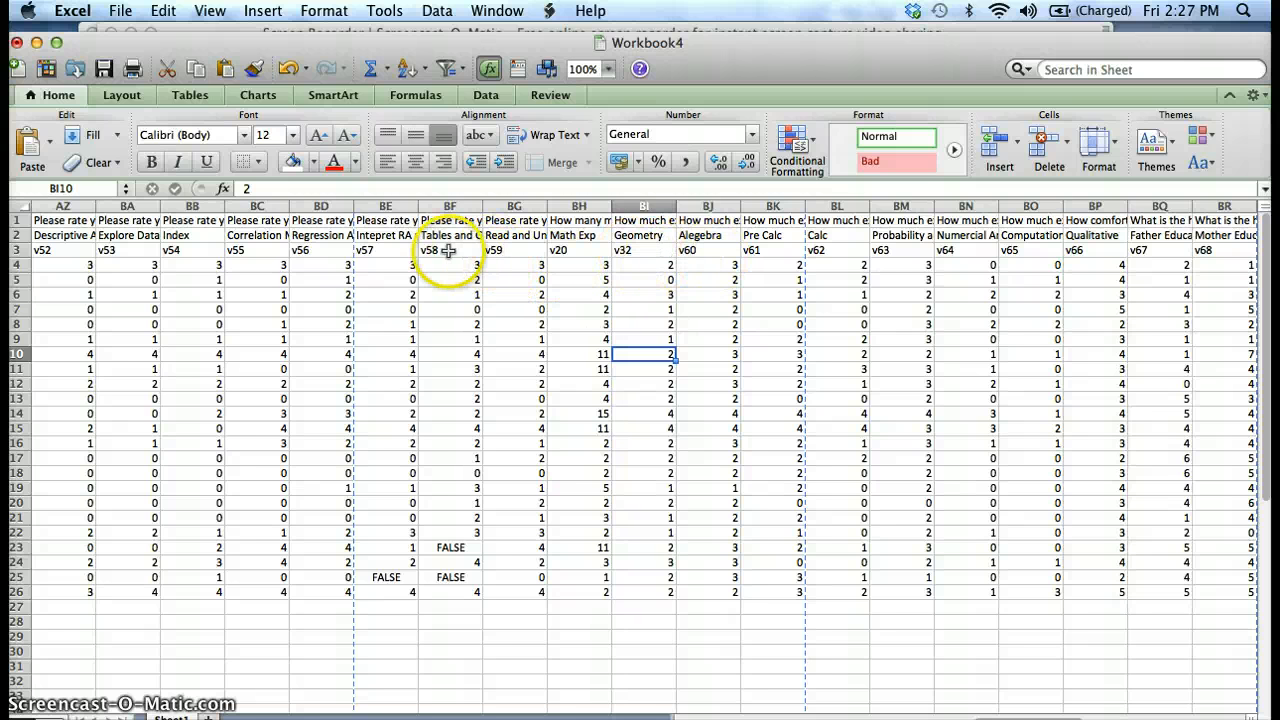
- Renumber the variable labels in row 3 by filling the series from v1 in A3 across to v79 in CA3
scroll(448, 252, left, 15)
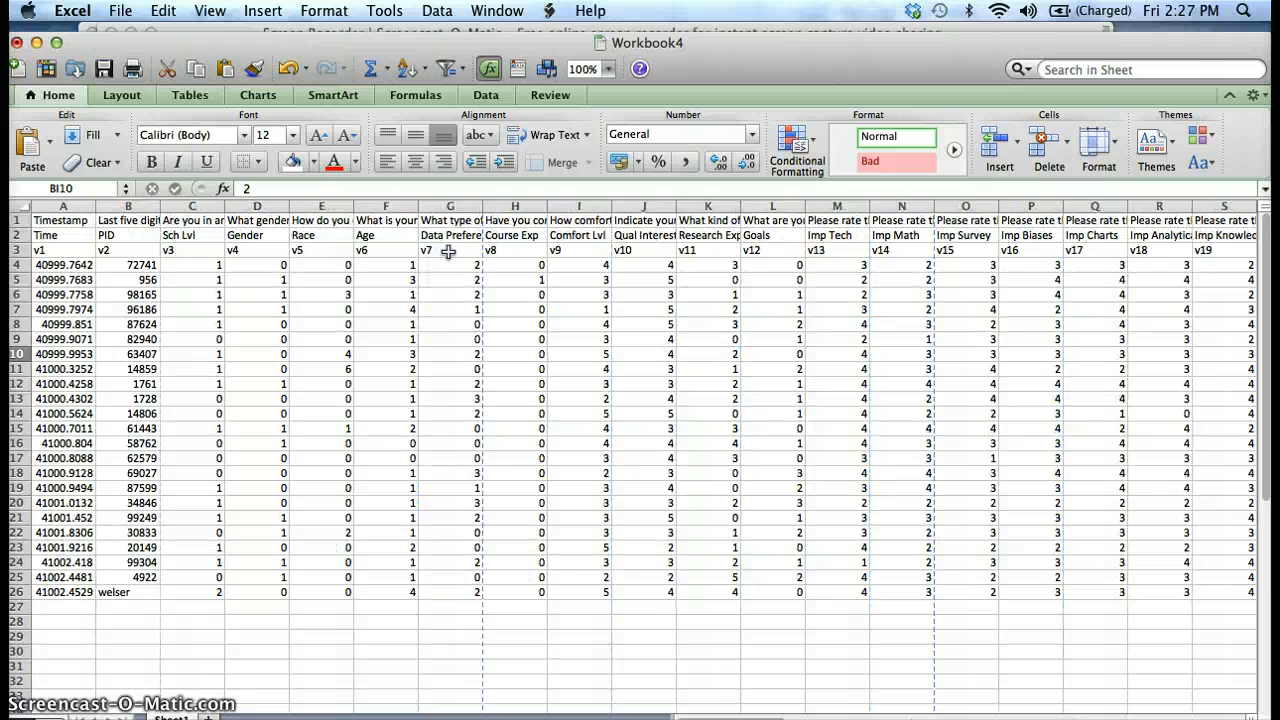
click(47, 252)
drag(95, 255, 912, 299)
click(683, 350)
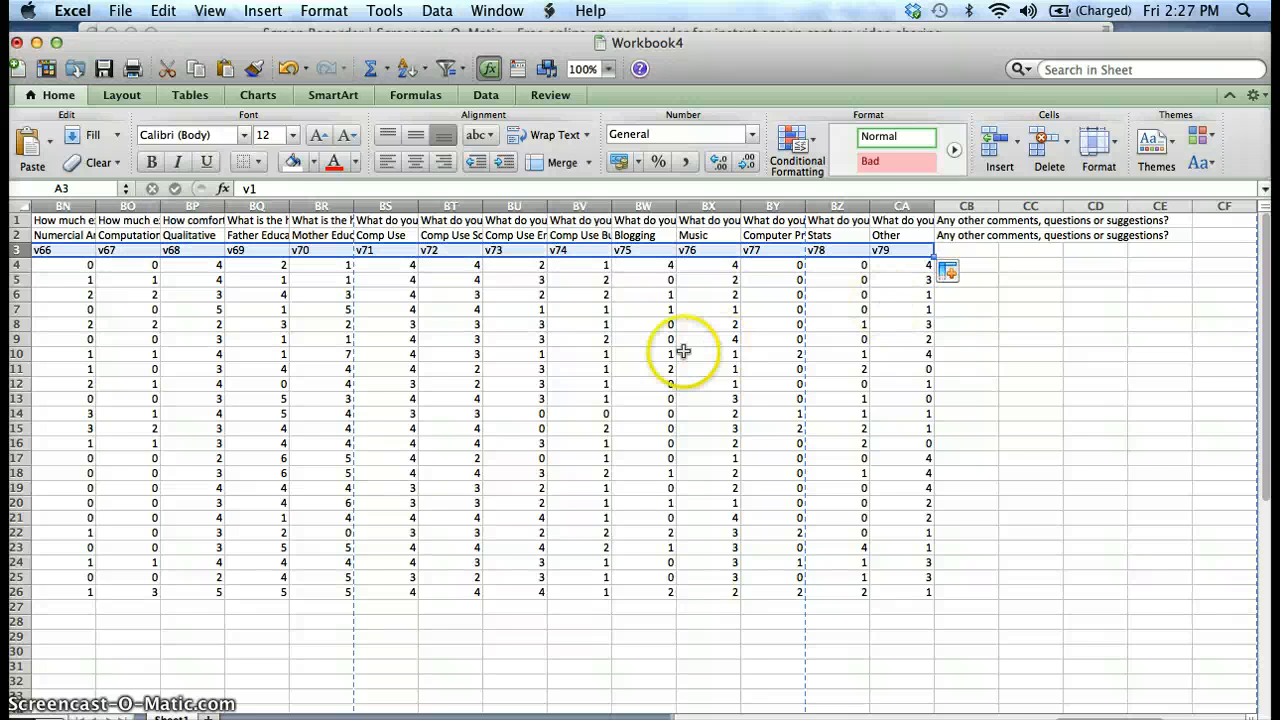
- Delete the original Math Exp column (column T, v20) from the survey dataset
scroll(683, 351, left, 20)
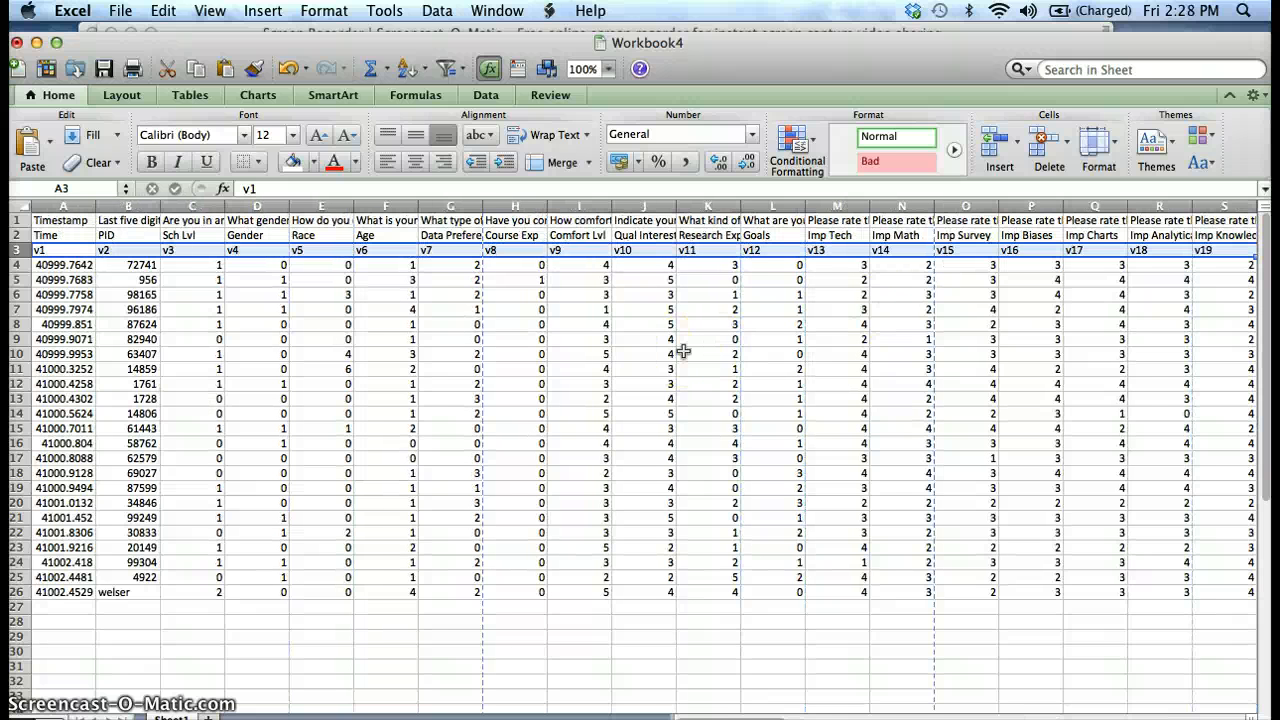
click(893, 294)
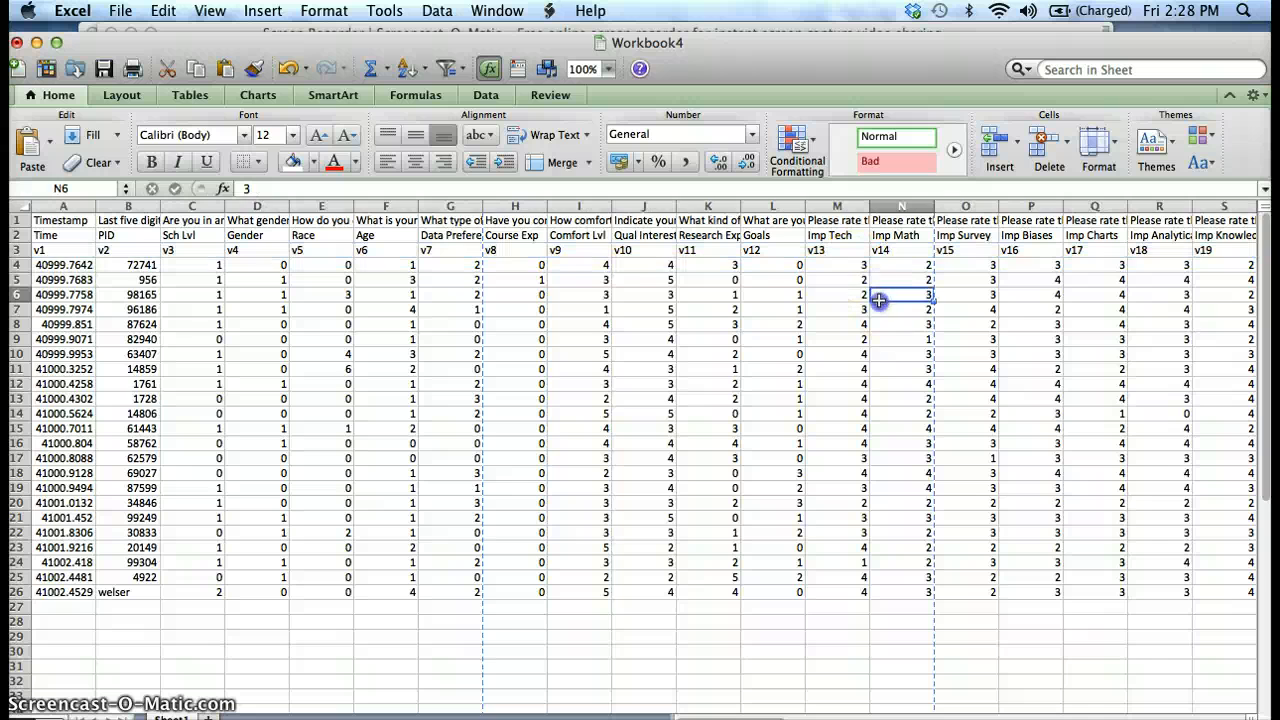
scroll(928, 273, right, 4)
scroll(928, 273, right, 1)
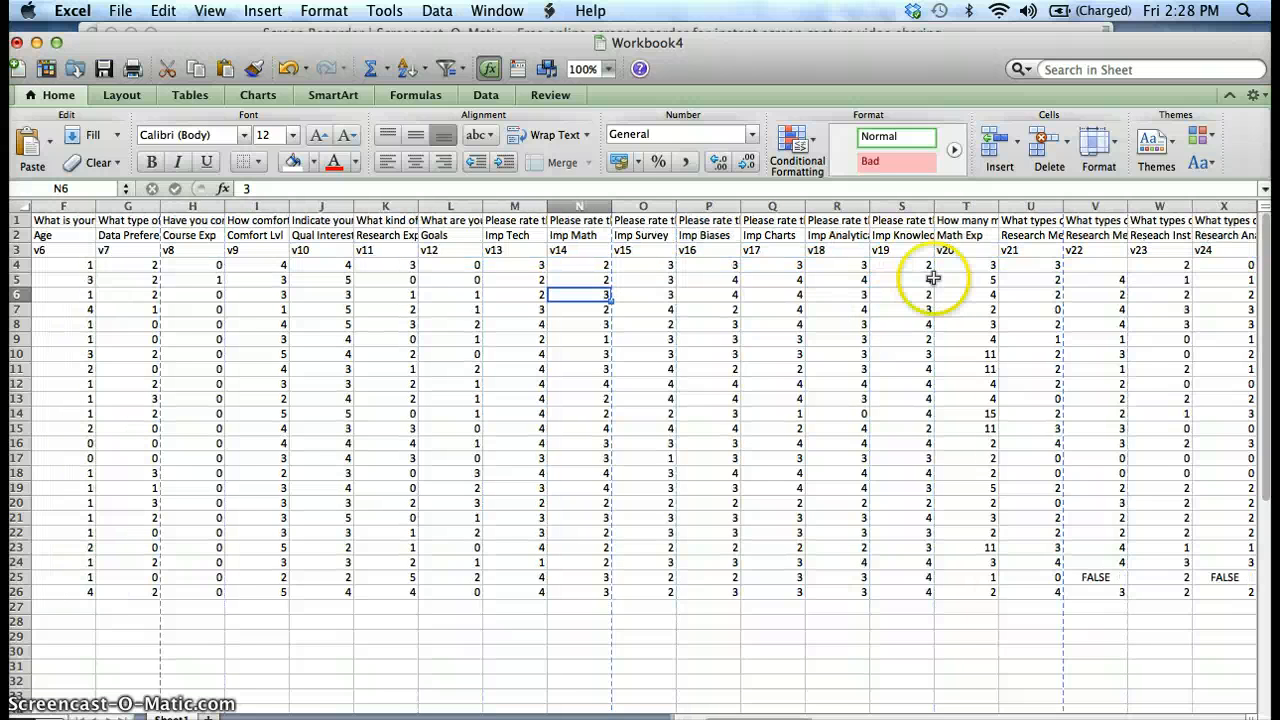
click(962, 207)
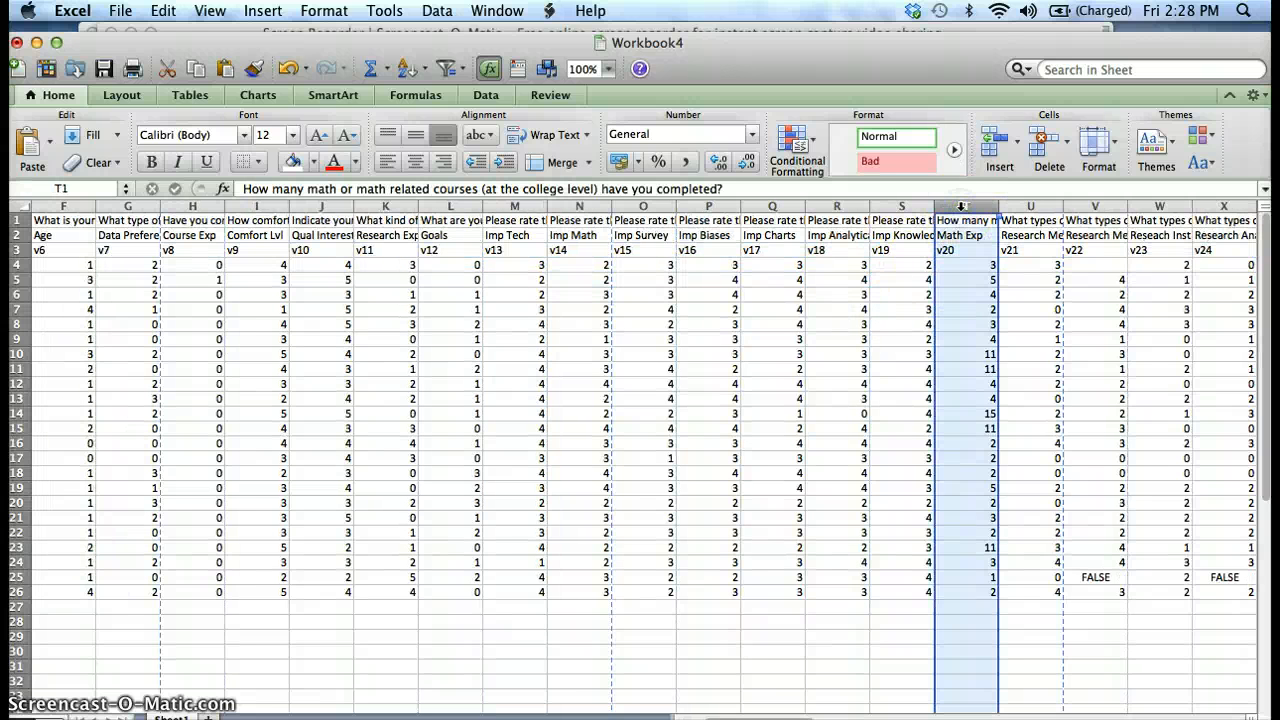
right_click(962, 207)
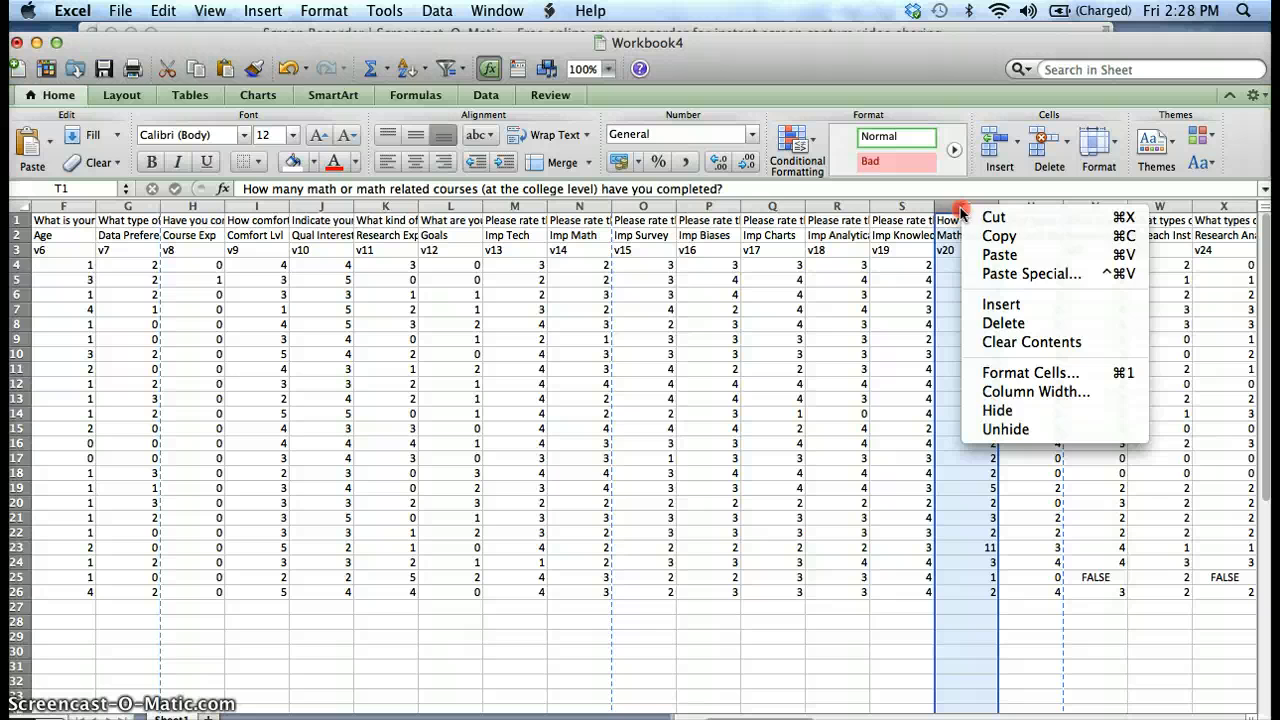
click(1003, 323)
- Delete the original Geometry course-experience column (column AE, v32)
scroll(1094, 354, right, 20)
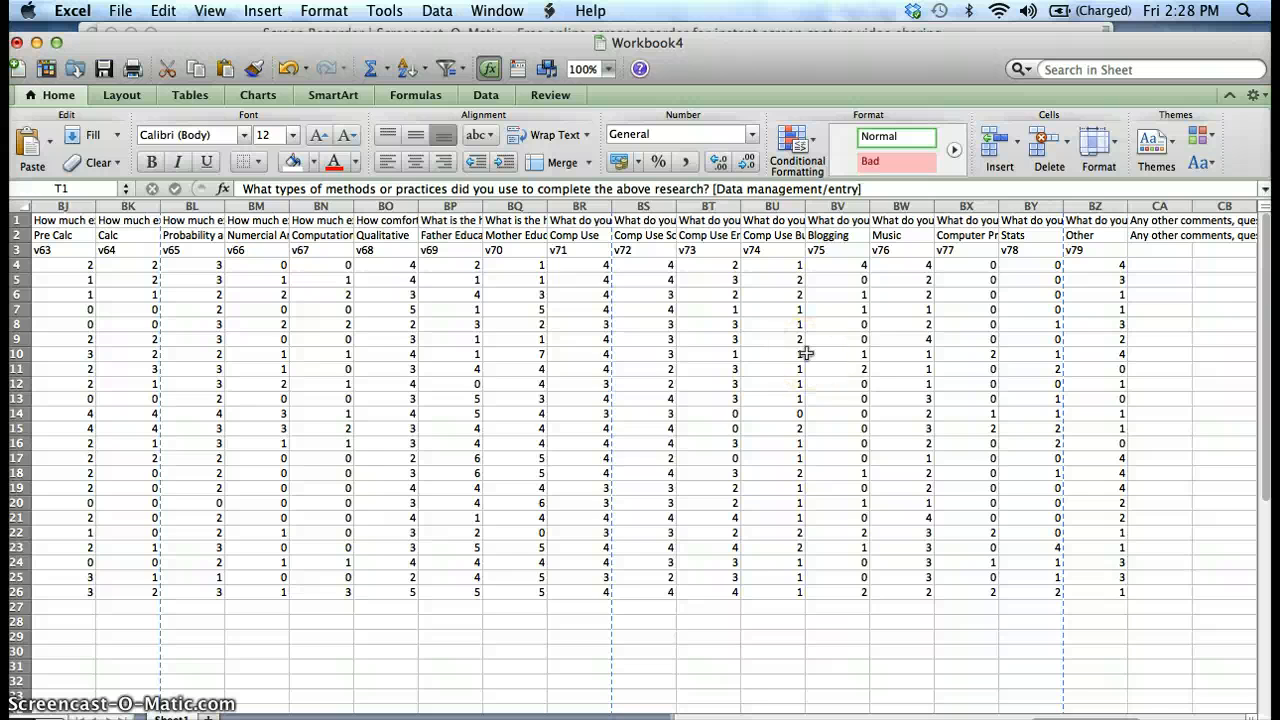
scroll(806, 353, left, 20)
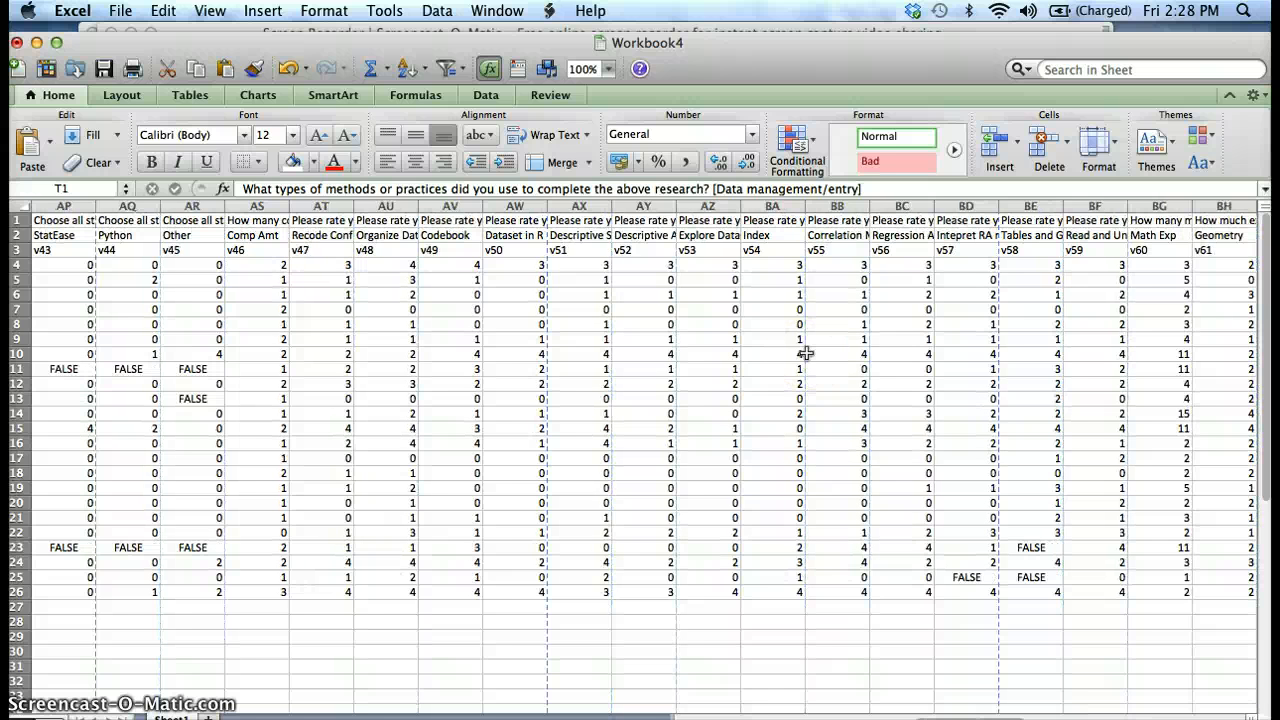
scroll(806, 353, left, 13)
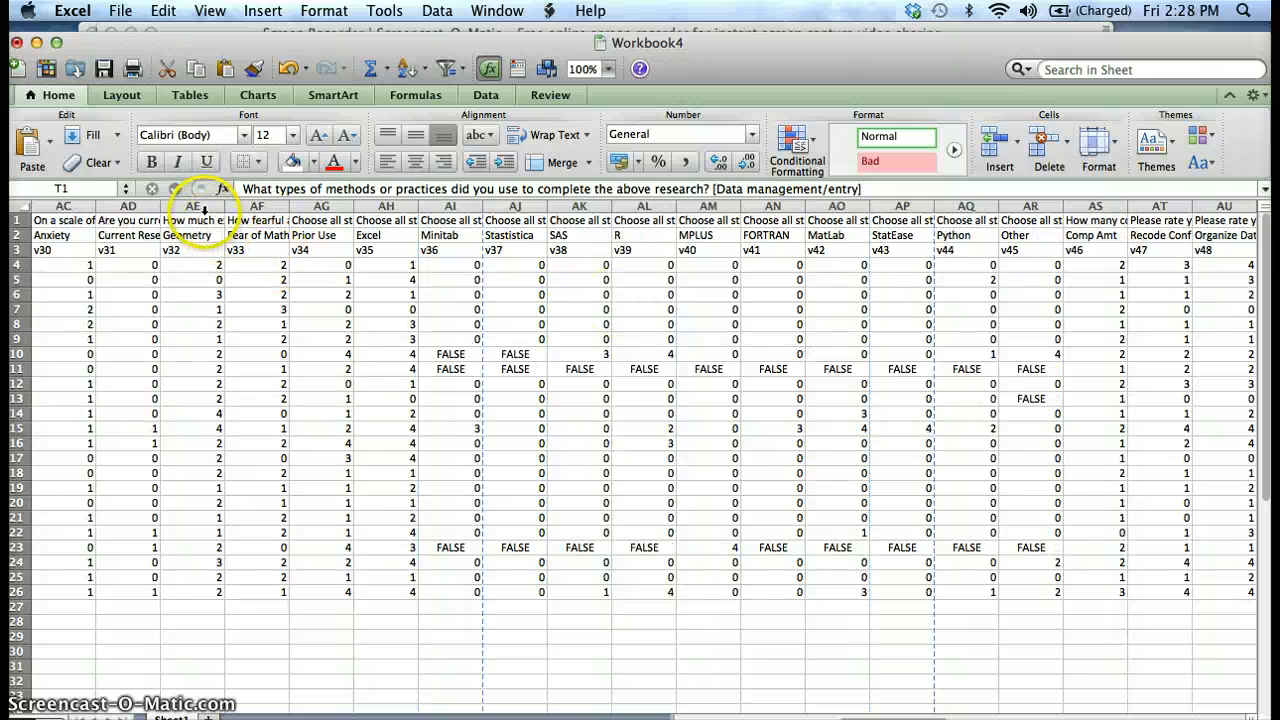
click(203, 206)
right_click(204, 207)
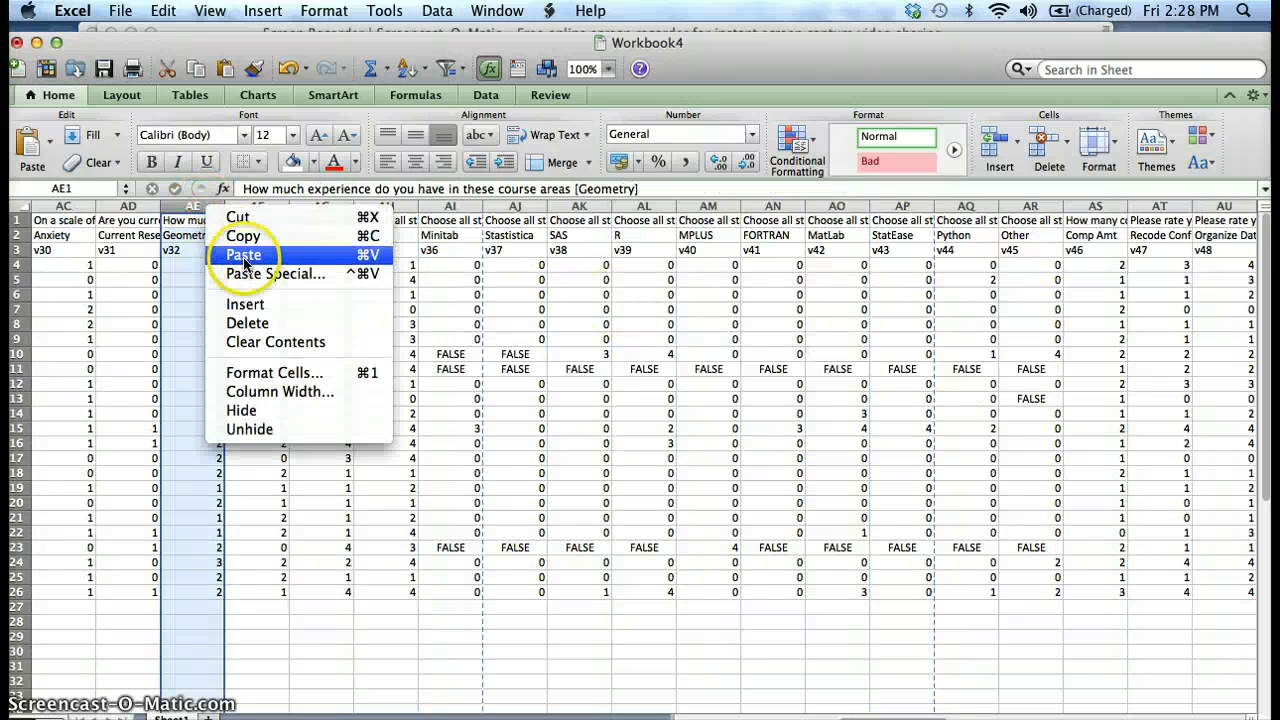
click(250, 323)
- Renumber the variable labels in row 3 by filling the series from v1 in A3 across to v77 in BY3
scroll(325, 363, left, 20)
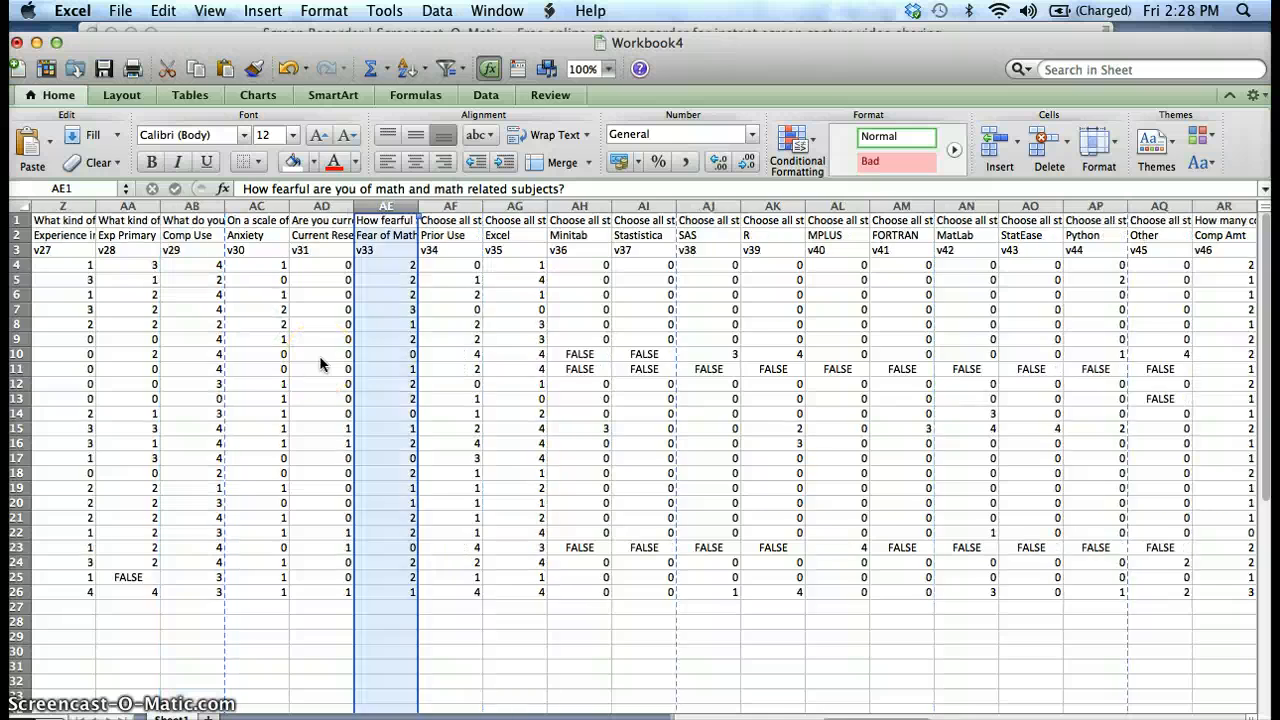
scroll(68, 252, up, 2)
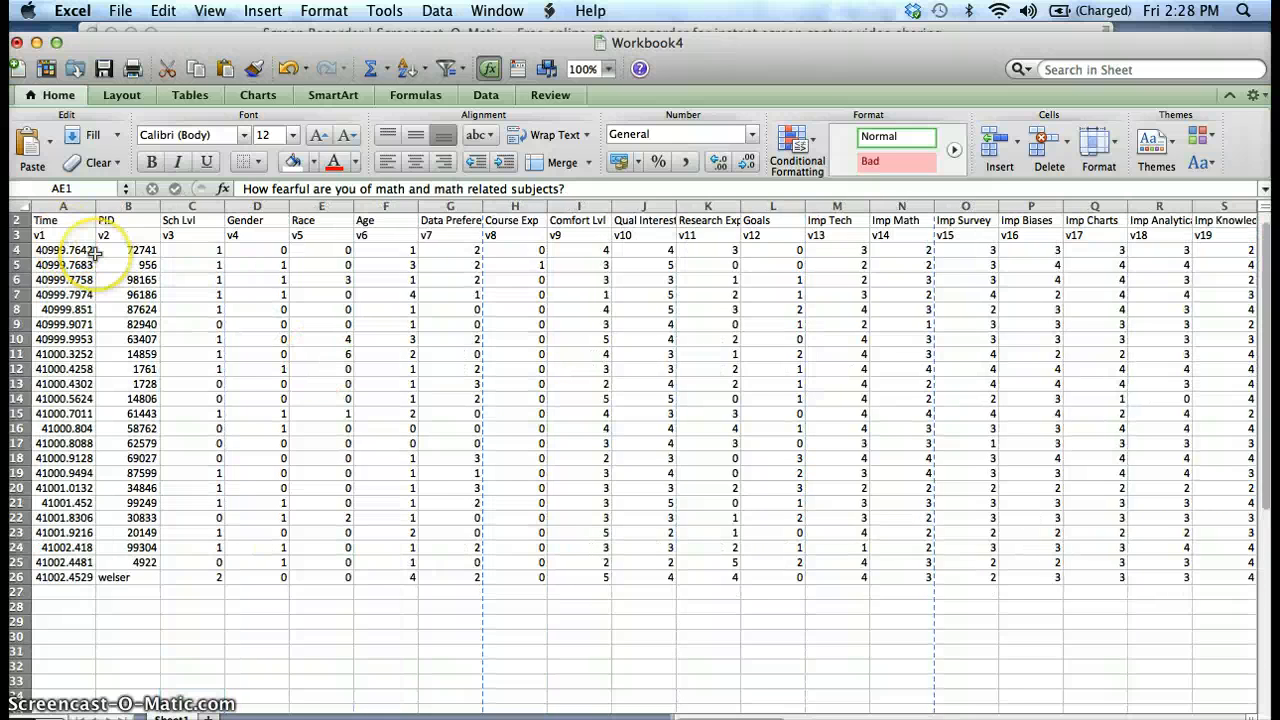
click(68, 252)
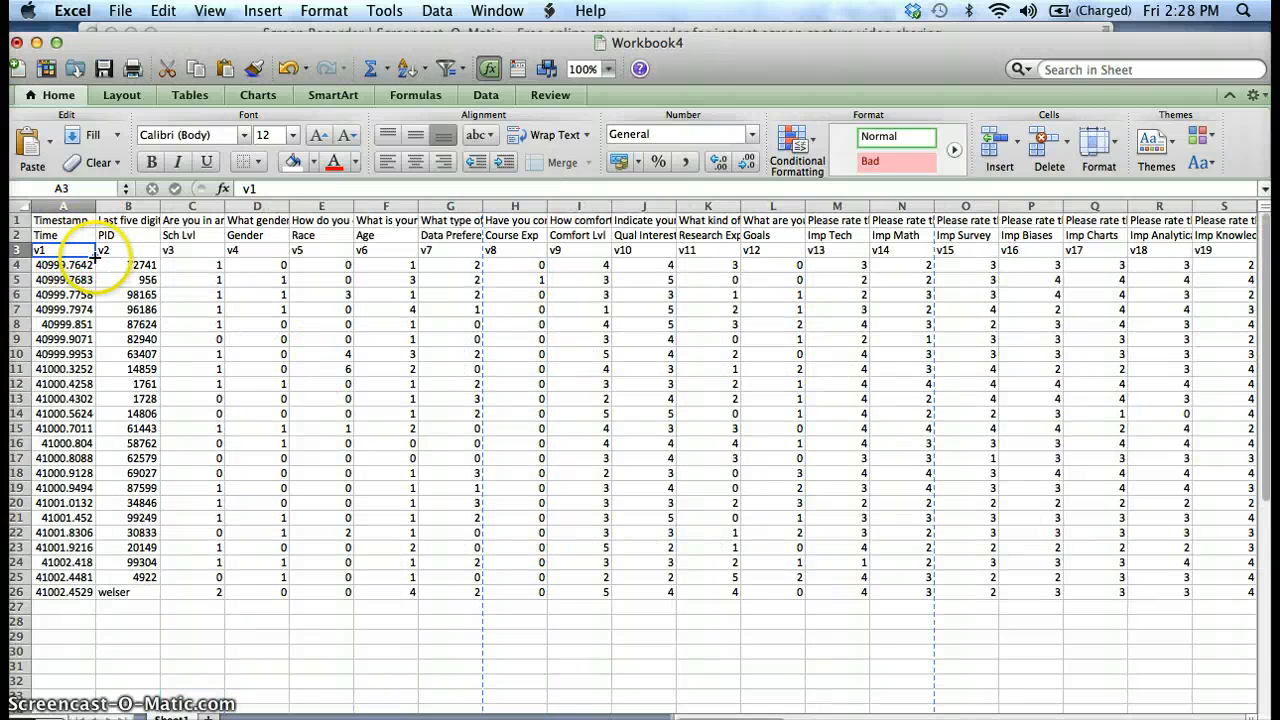
drag(95, 258, 1195, 258)
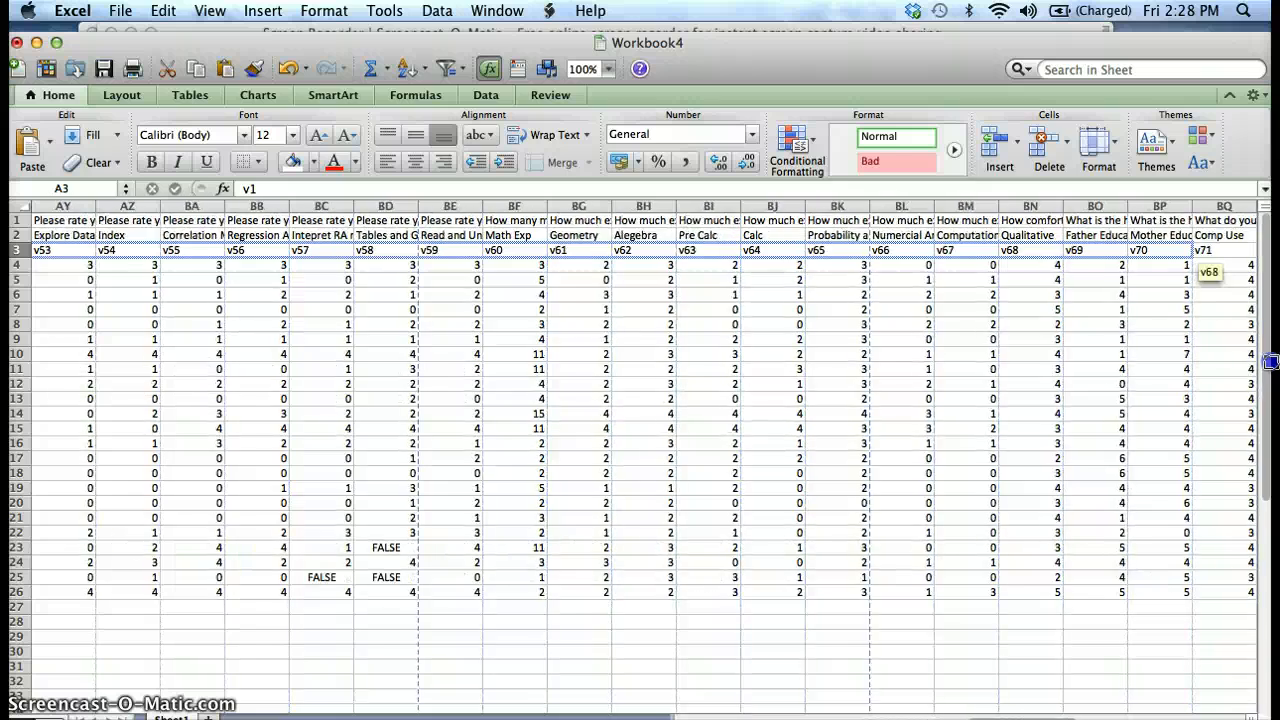
drag(1270, 362, 973, 253)
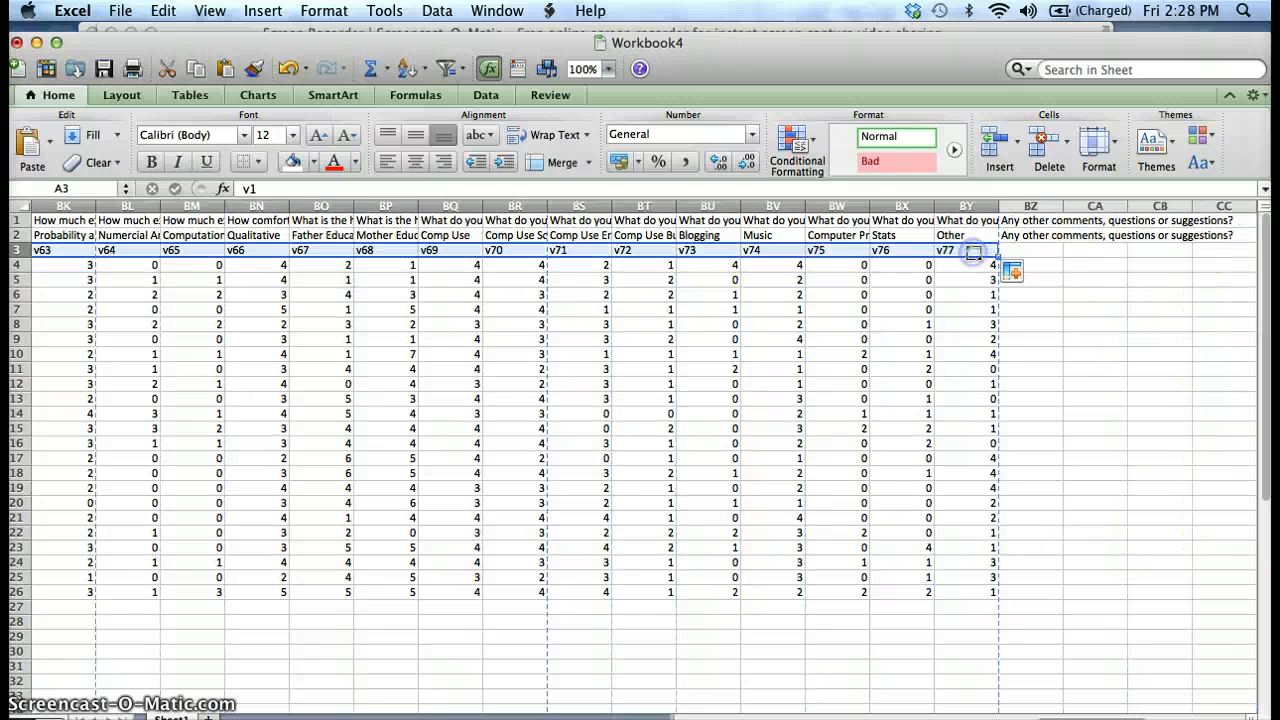
click(969, 297)
- Review the column order and the renumbered variable labels across the dataset, from the last variable back toward the first columns
scroll(590, 458, left, 15)
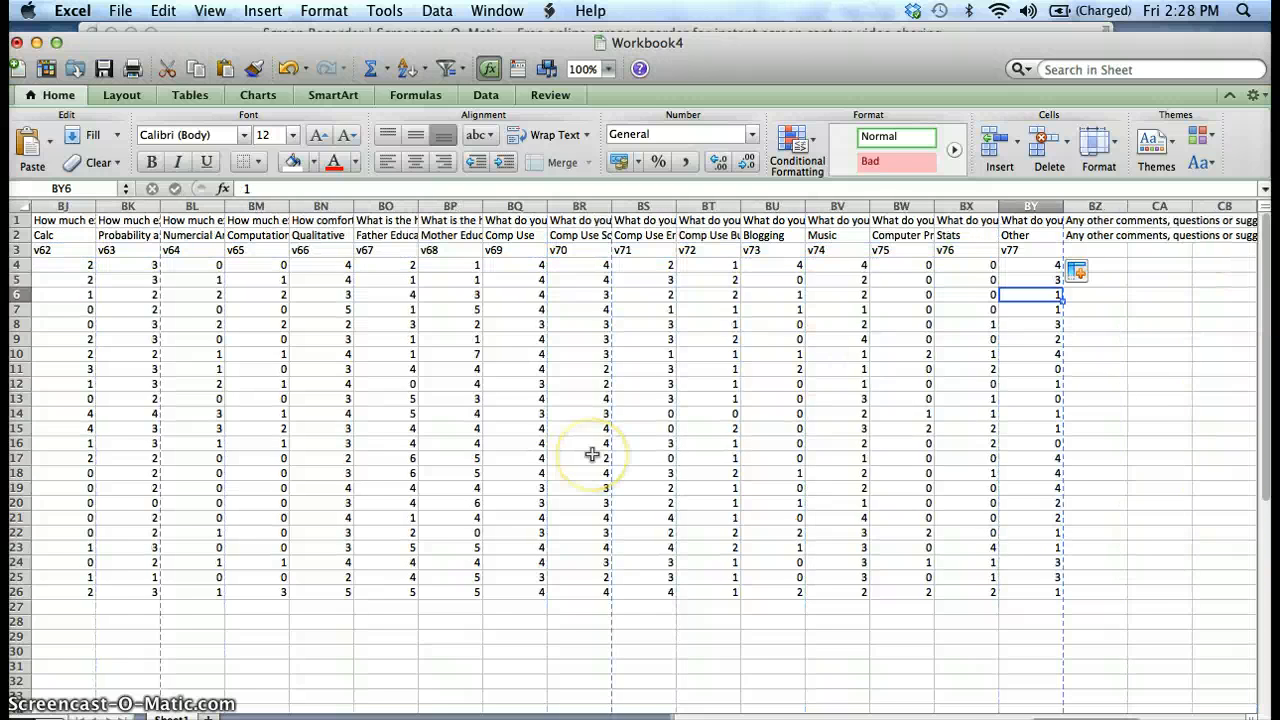
scroll(592, 454, right, 20)
scroll(592, 454, left, 10)
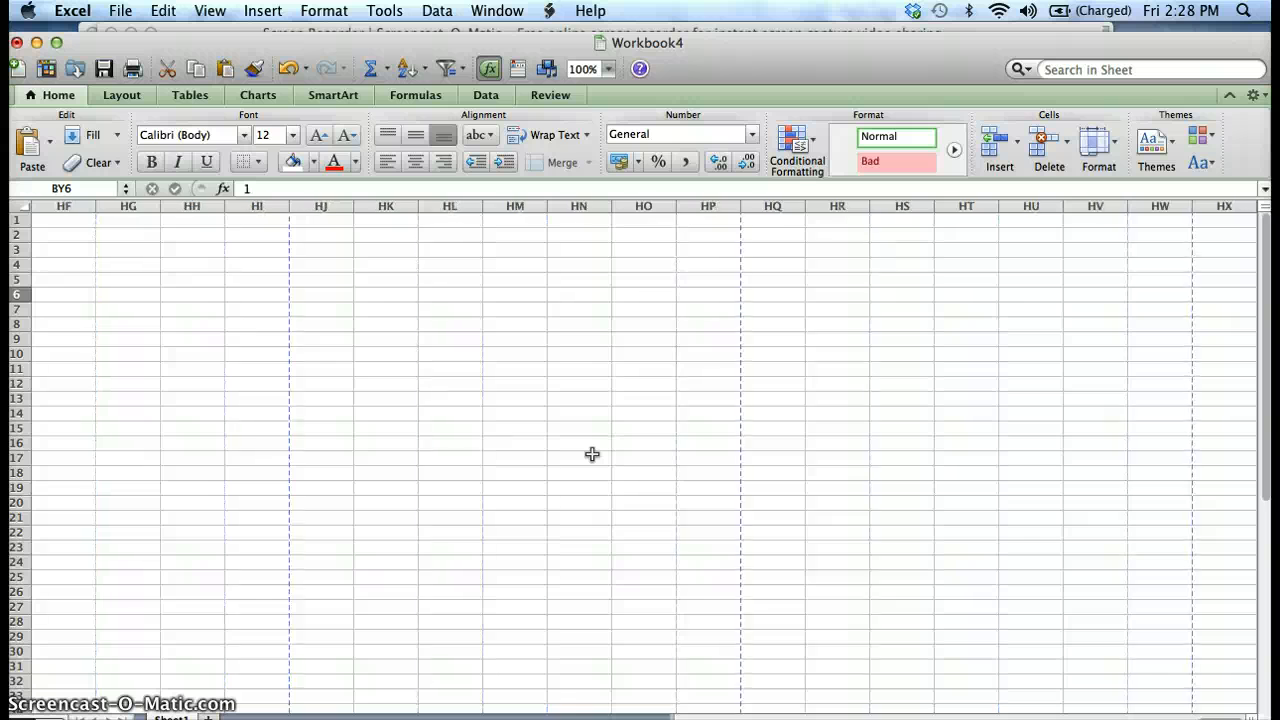
scroll(592, 454, left, 20)
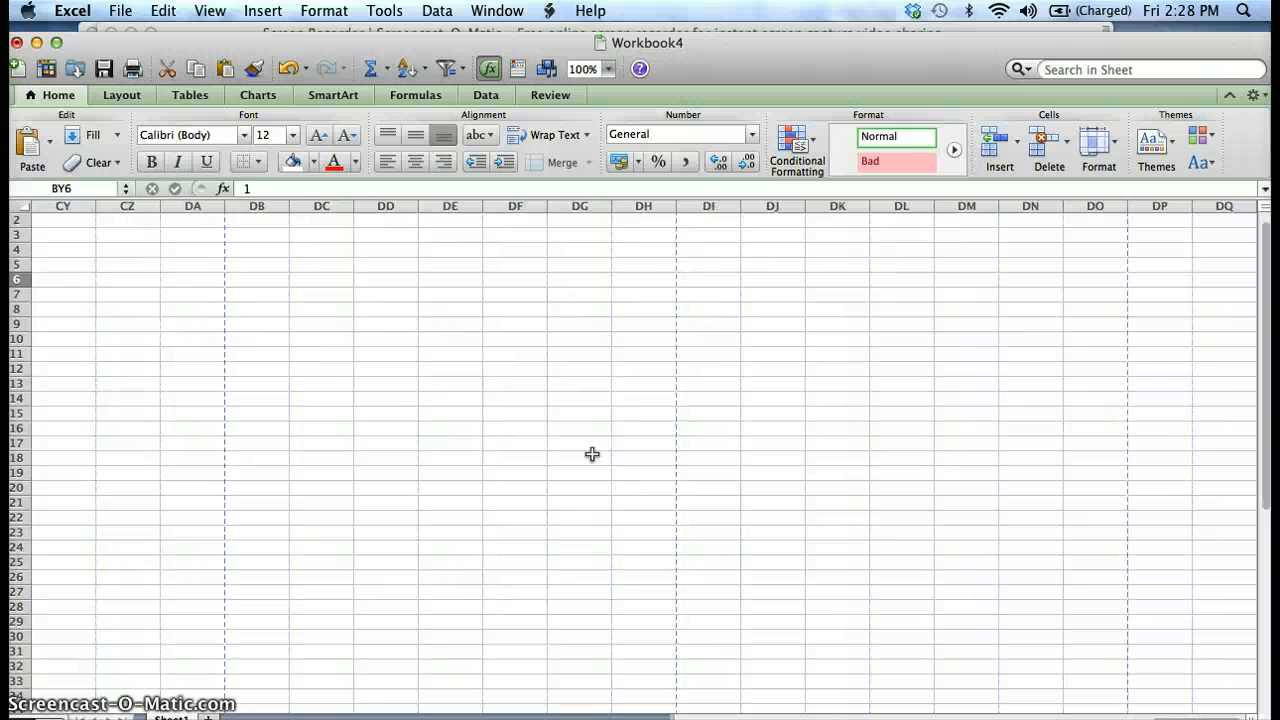
scroll(592, 454, left, 5)
scroll(592, 454, right, 5)
scroll(592, 454, up, 2)
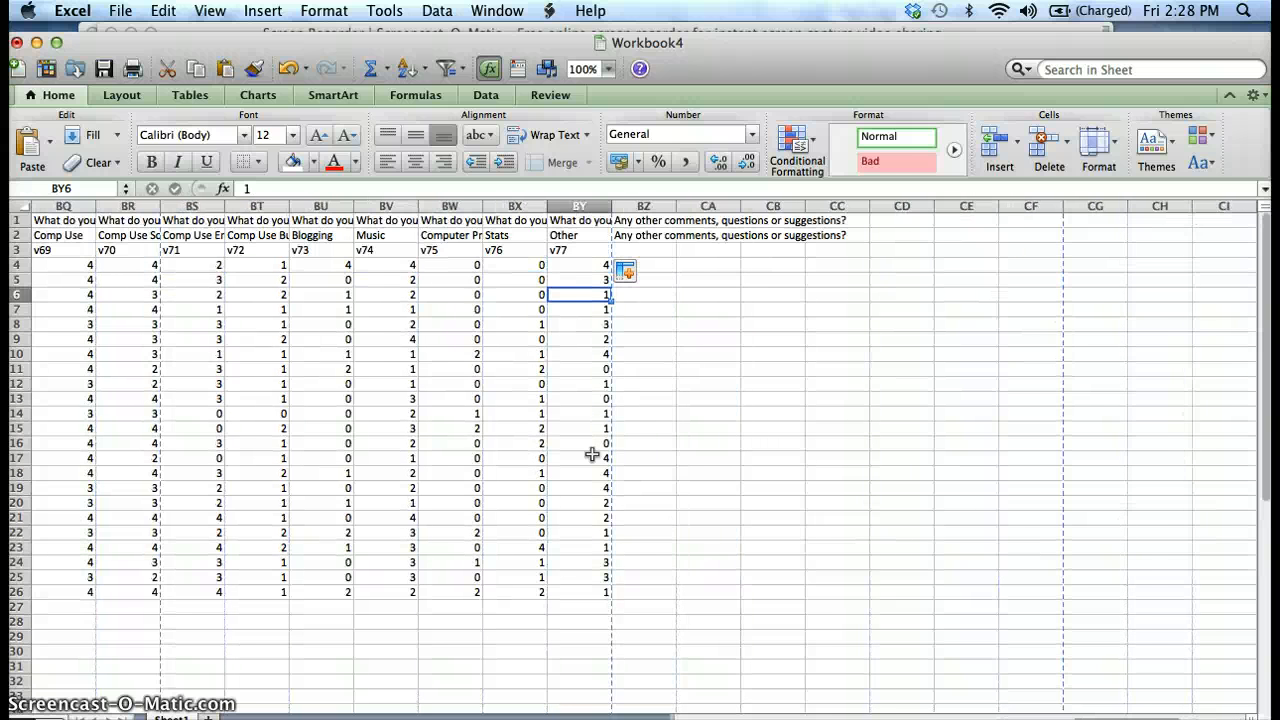
scroll(592, 454, left, 10)
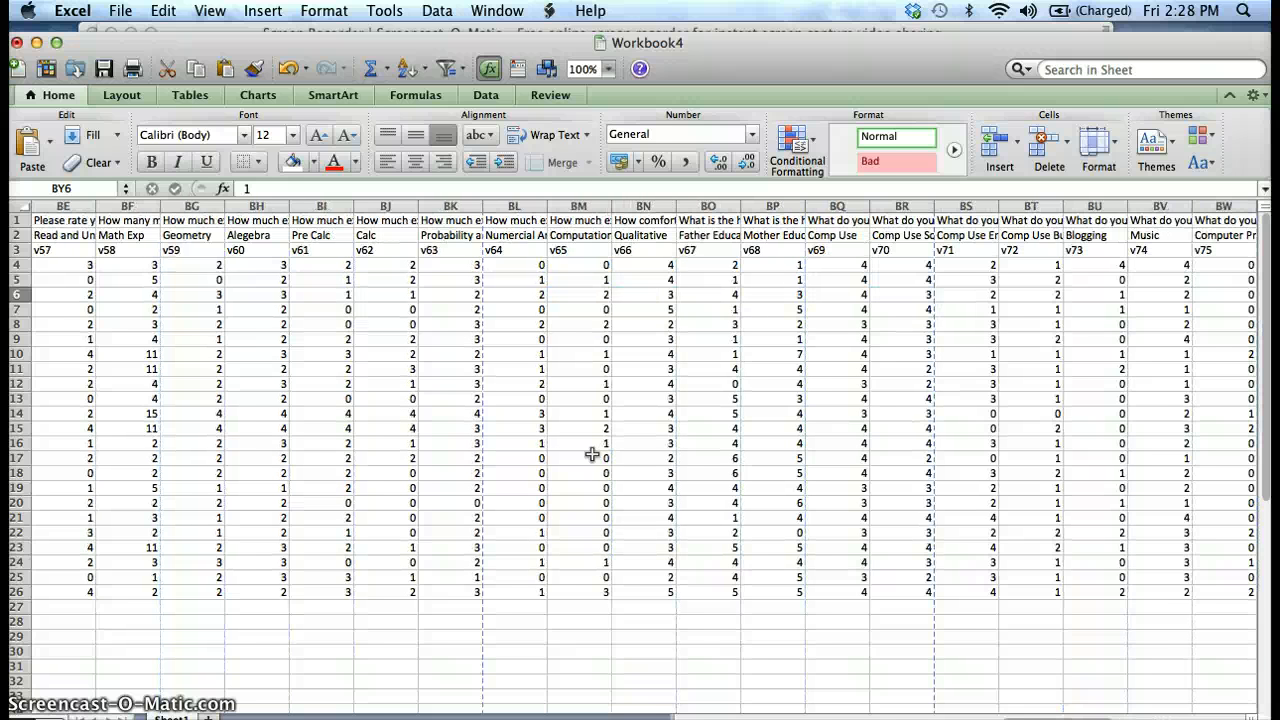
scroll(592, 454, left, 9)
scroll(592, 454, left, 10)
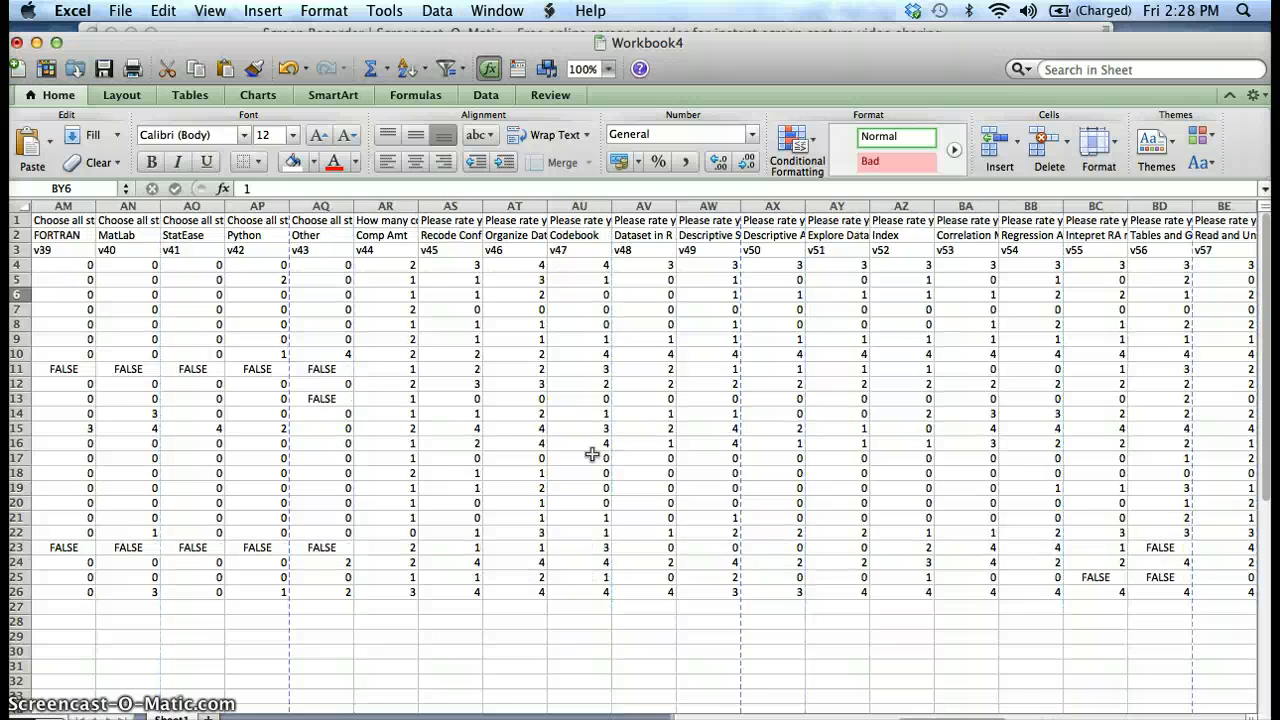
scroll(592, 454, down, 1)
scroll(592, 454, up, 1)
scroll(592, 454, left, 15)
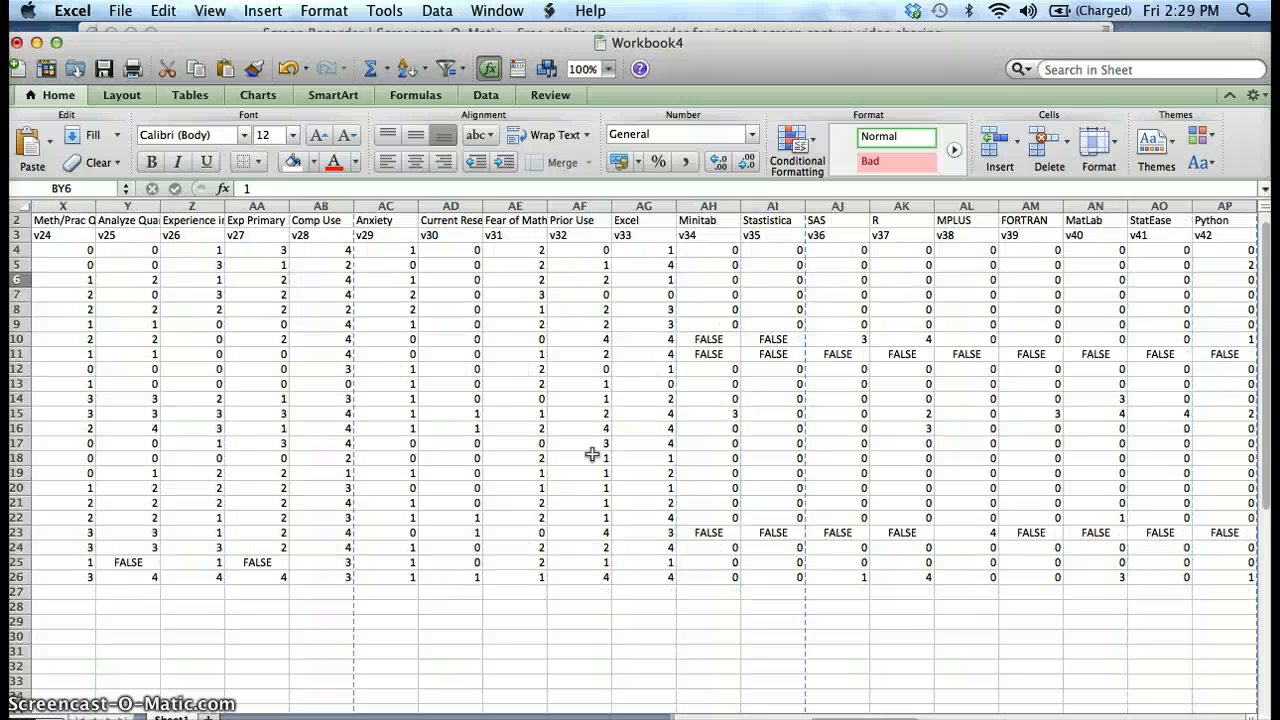
scroll(592, 454, left, 16)
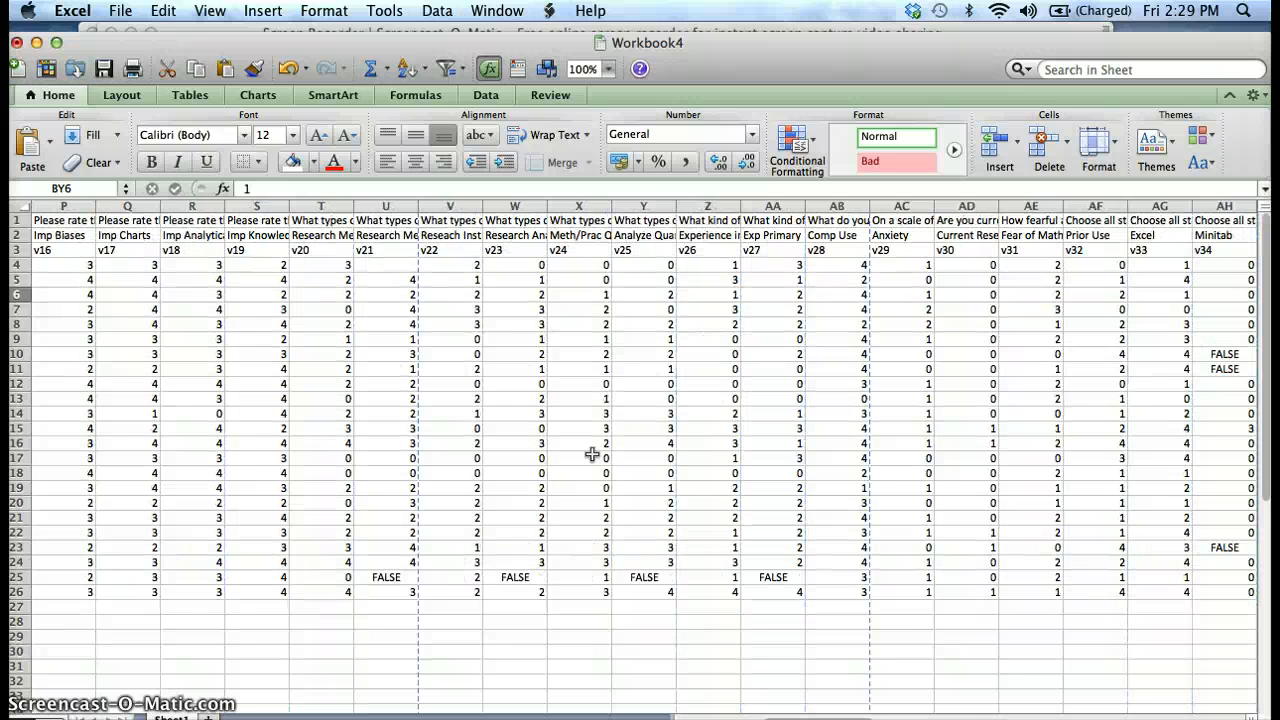